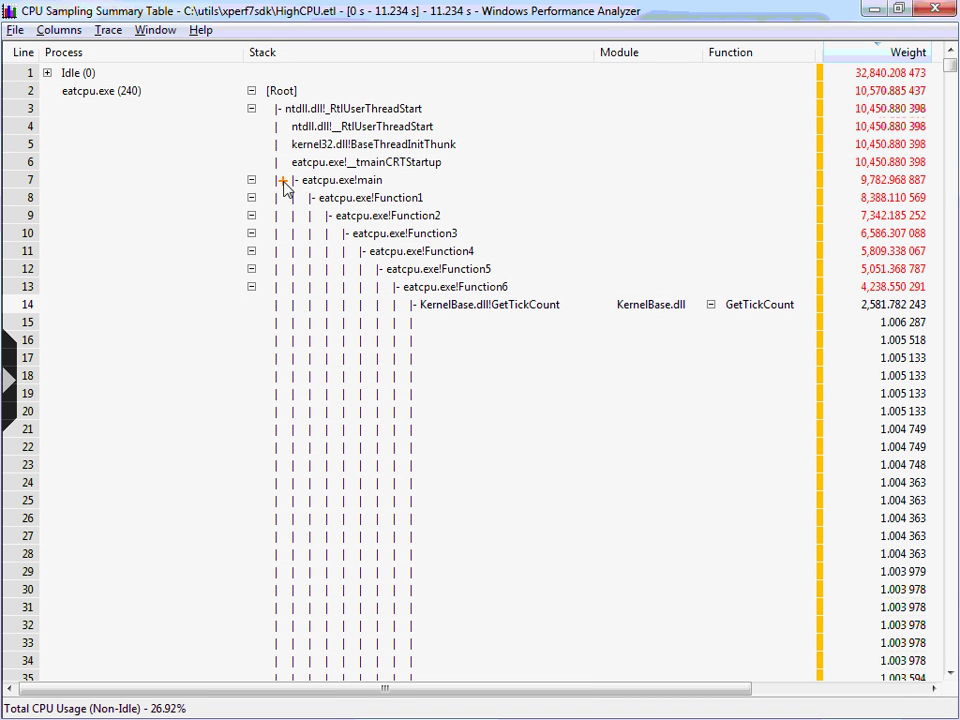
# Trace the eatcpu.exe call path from main through Function6 to KernelBase.dll!GetTickCount and examine the Weight values along it.
pyautogui.moveTo(285, 183)
pyautogui.mouseDown()
pyautogui.moveTo(266, 190)
pyautogui.moveTo(270, 207)
pyautogui.moveTo(327, 226)
pyautogui.moveTo(350, 262)
pyautogui.moveTo(422, 324)
pyautogui.moveTo(585, 315)
pyautogui.moveTo(515, 290)
pyautogui.moveTo(405, 305)
pyautogui.mouseUp()
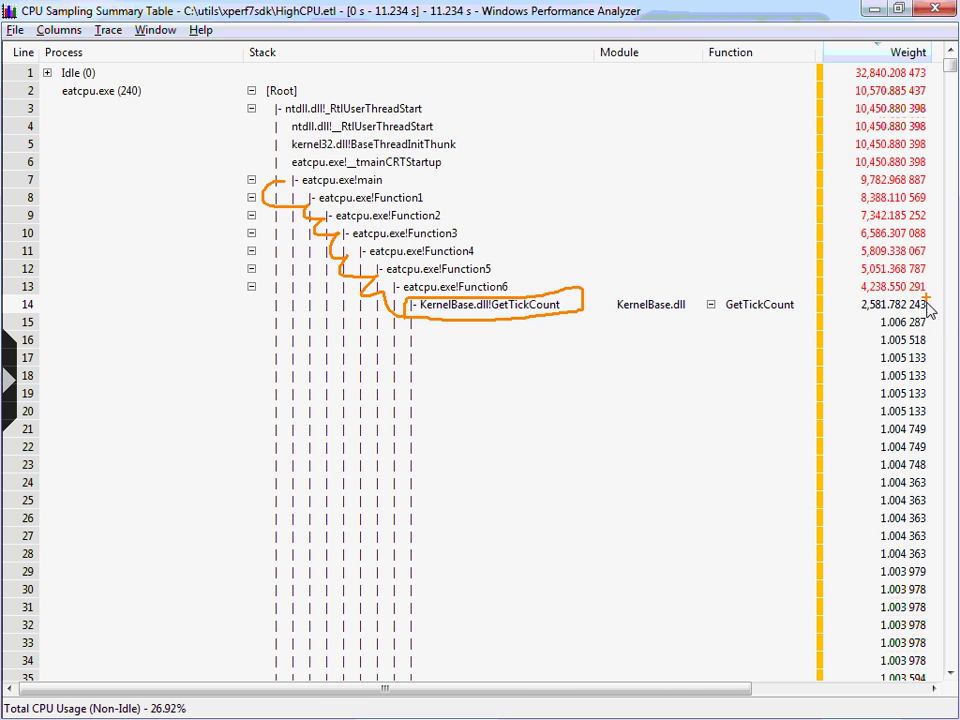
pyautogui.moveTo(938, 320)
pyautogui.mouseDown()
pyautogui.moveTo(838, 324)
pyautogui.moveTo(823, 141)
pyautogui.moveTo(896, 43)
pyautogui.moveTo(933, 98)
pyautogui.mouseUp()
pyautogui.moveTo(940, 165); pyautogui.dragTo(936, 318)
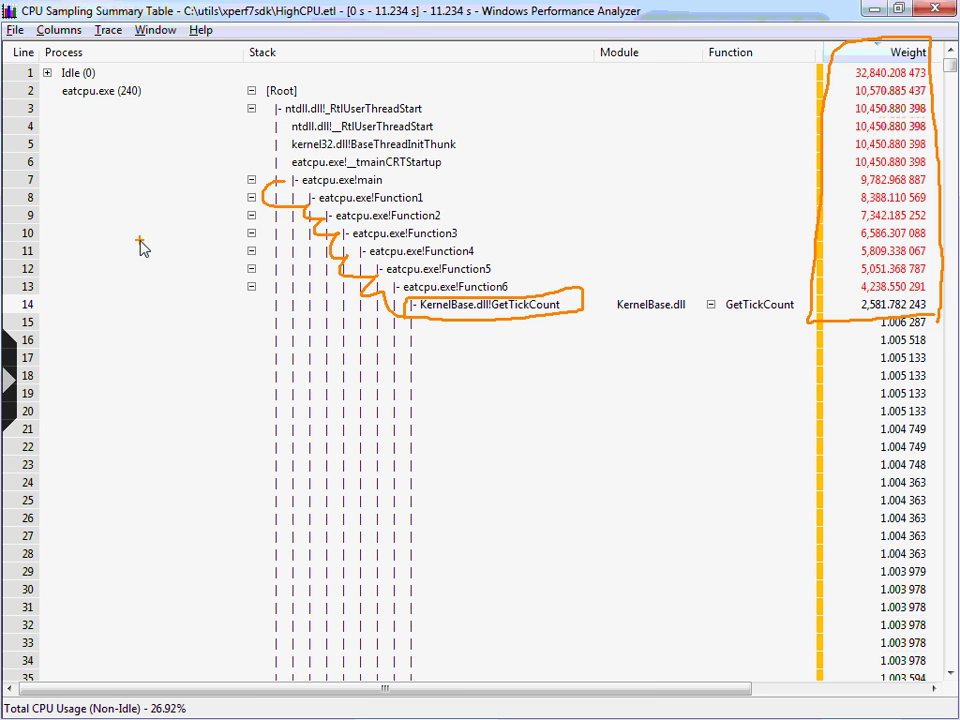
pyautogui.press('Escape')
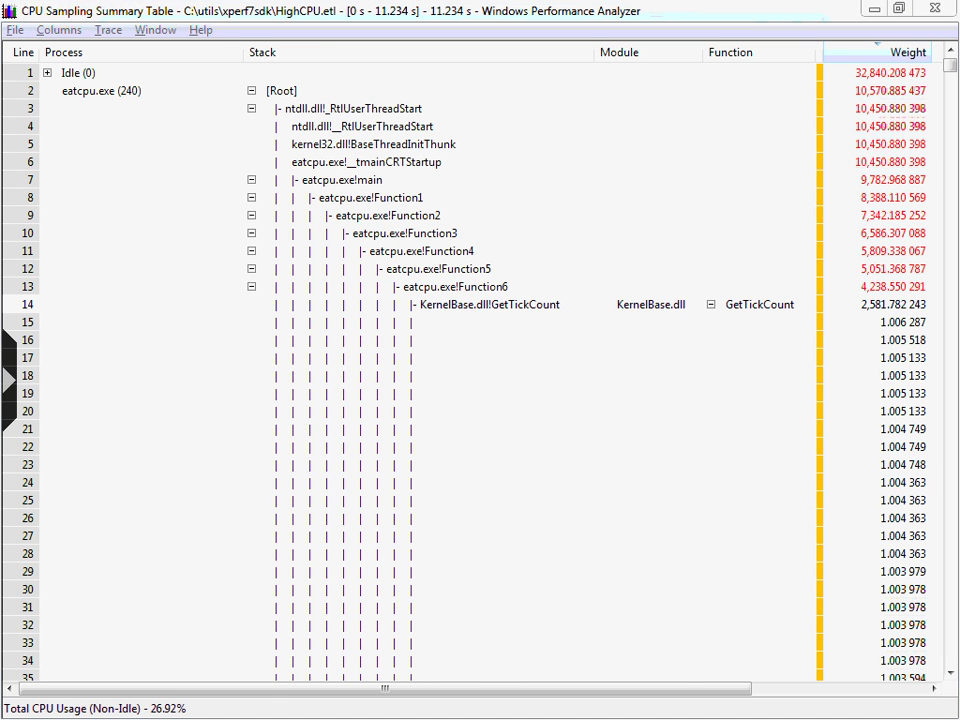
# Review the Win32 Development Tools option in the Windows 7 SDK setup and the wpt installer packages in the SDK Bin folder.
pyautogui.hotkey('alt', 'Tab')
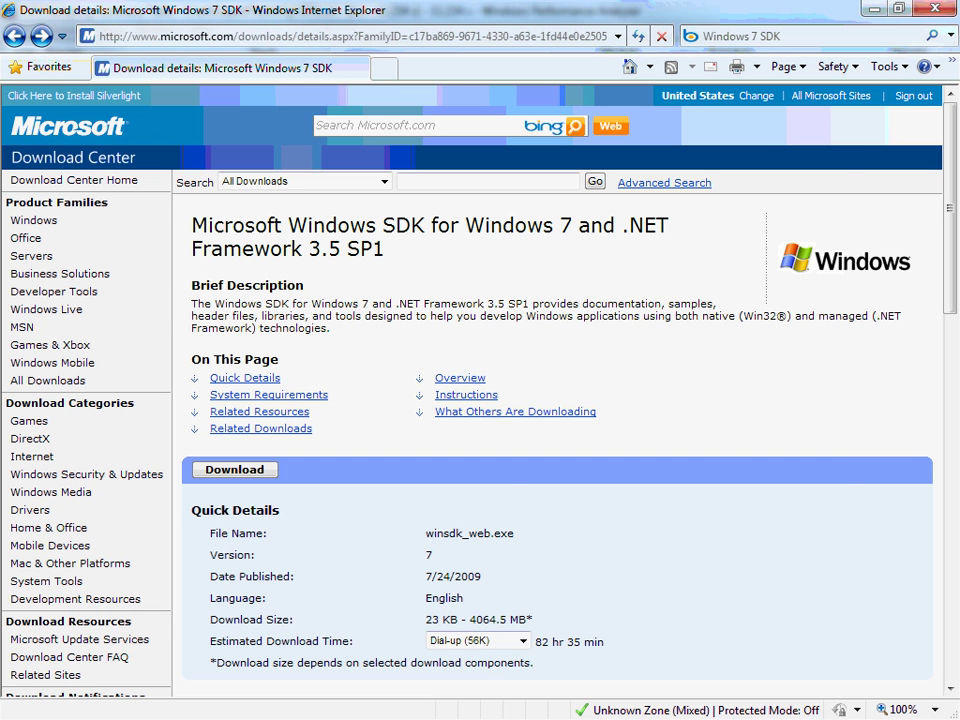
pyautogui.hotkey('alt', 'Tab')
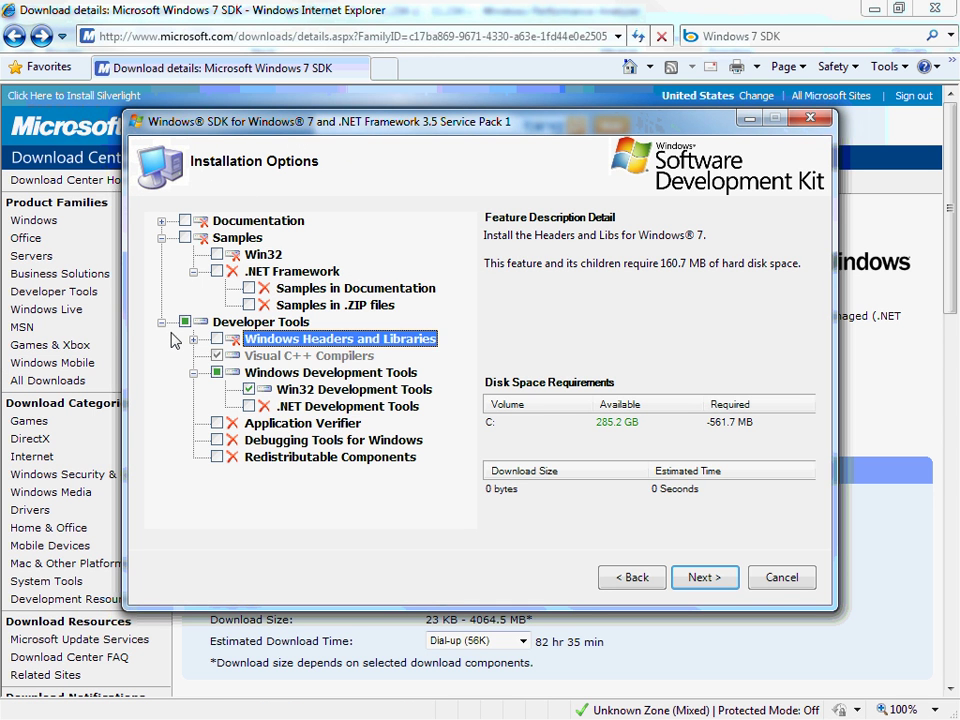
pyautogui.moveTo(183, 333)
pyautogui.mouseDown()
pyautogui.moveTo(168, 325)
pyautogui.moveTo(141, 364)
pyautogui.moveTo(236, 396)
pyautogui.mouseUp()
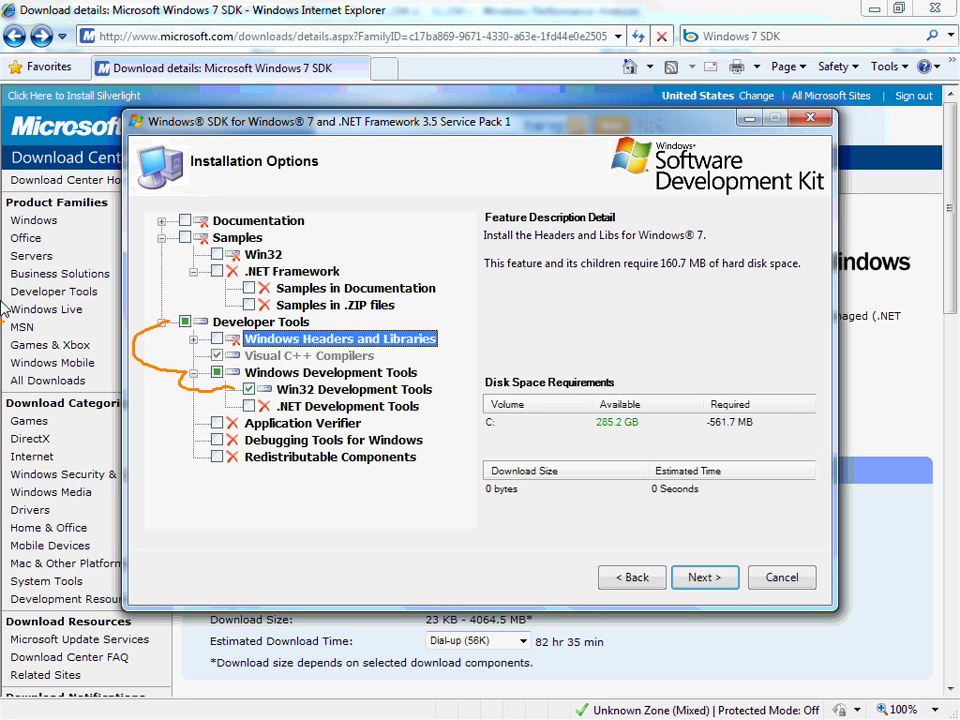
pyautogui.press('Escape')
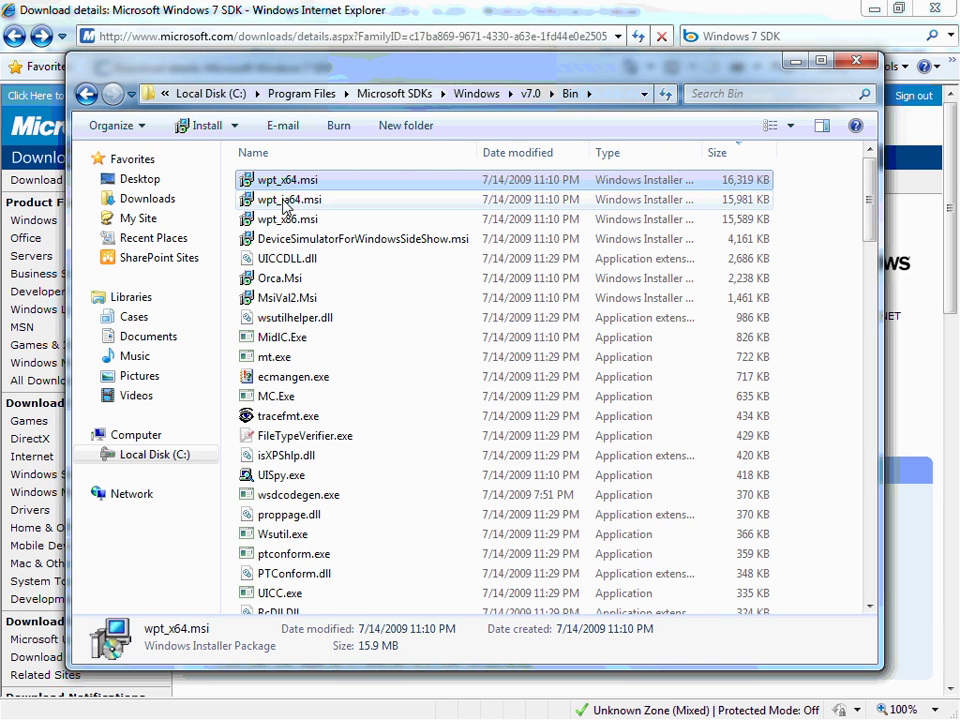
pyautogui.press('F2')
pyautogui.press('Escape')
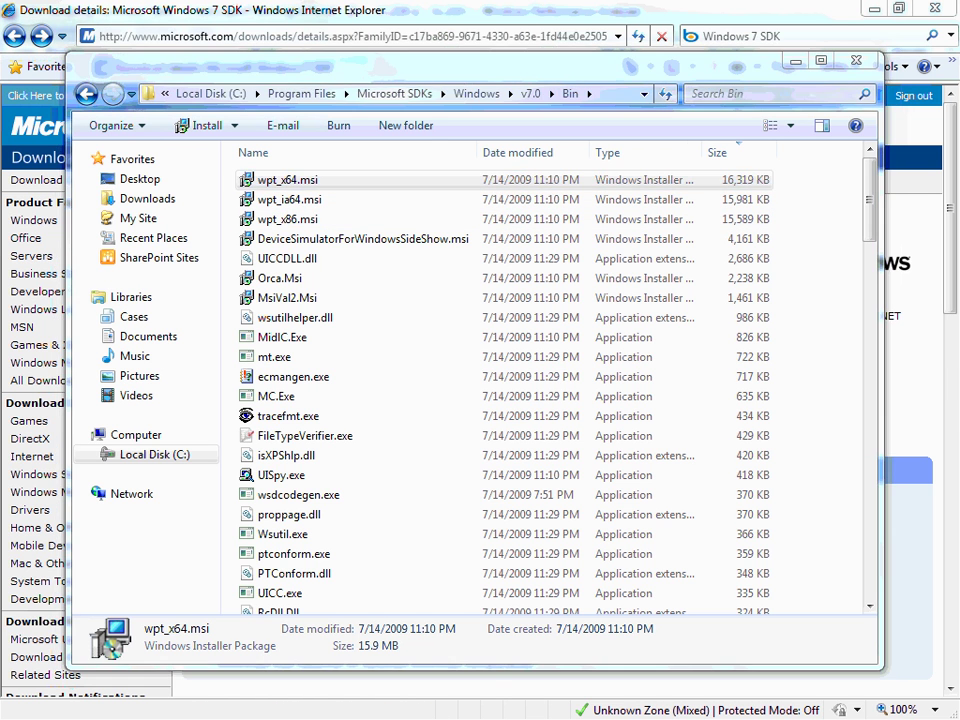
# Switch to the Xperf 7 SDK command prompt and start tracing with "xperf -on Latency -stackwalk Profile".
pyautogui.hotkey('alt', 'Tab')
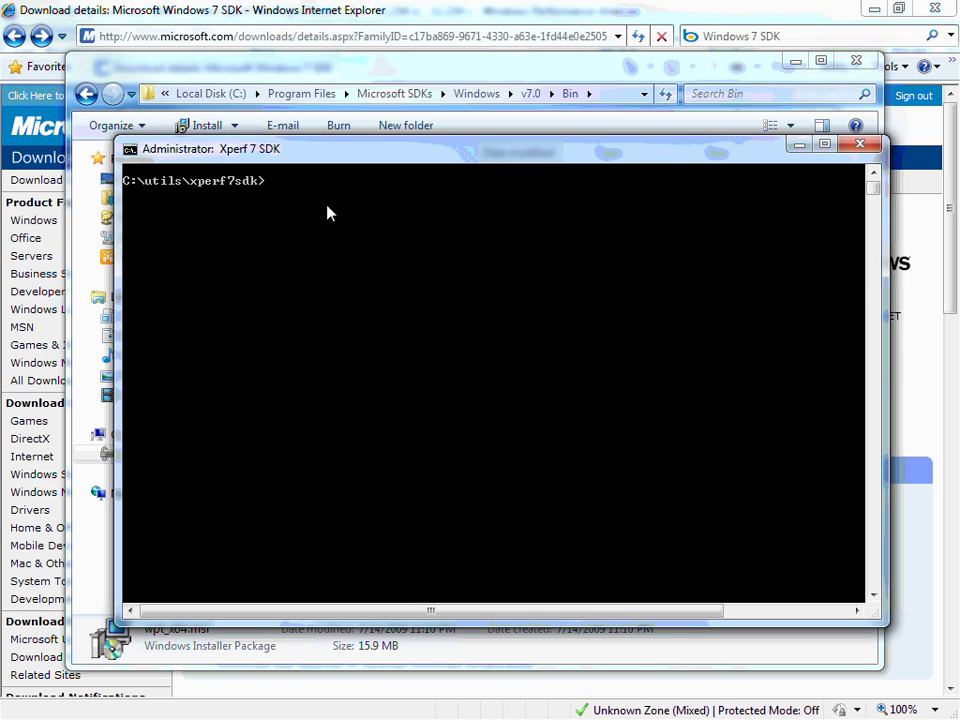
pyautogui.hotkey('alt', 'Tab')
pyautogui.click(733, 30)
pyautogui.write('xperf')
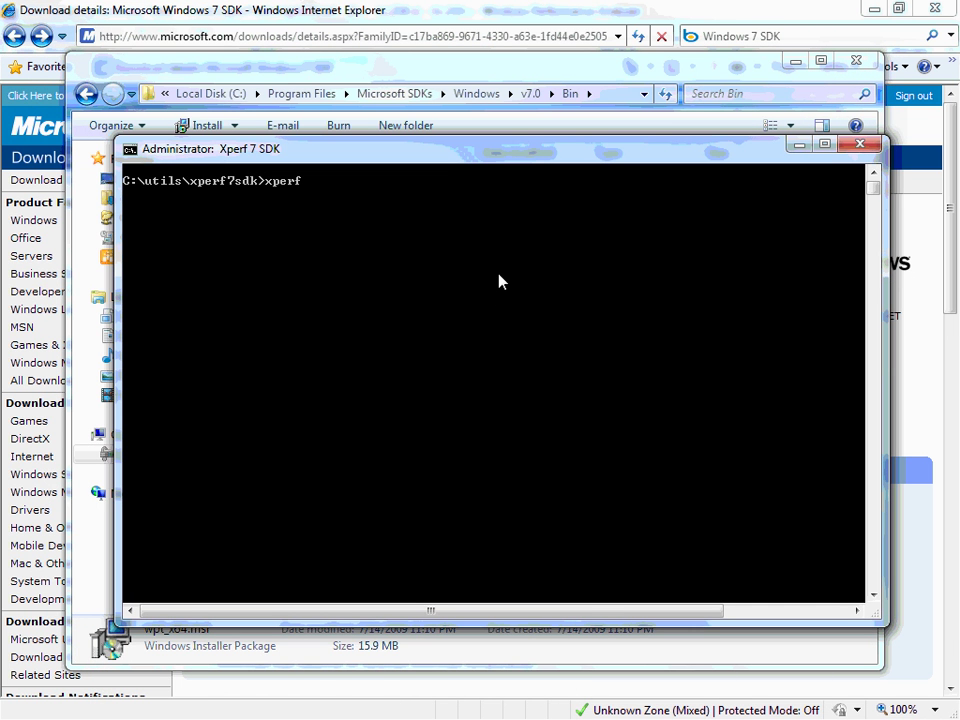
pyautogui.write(' -on Laten')
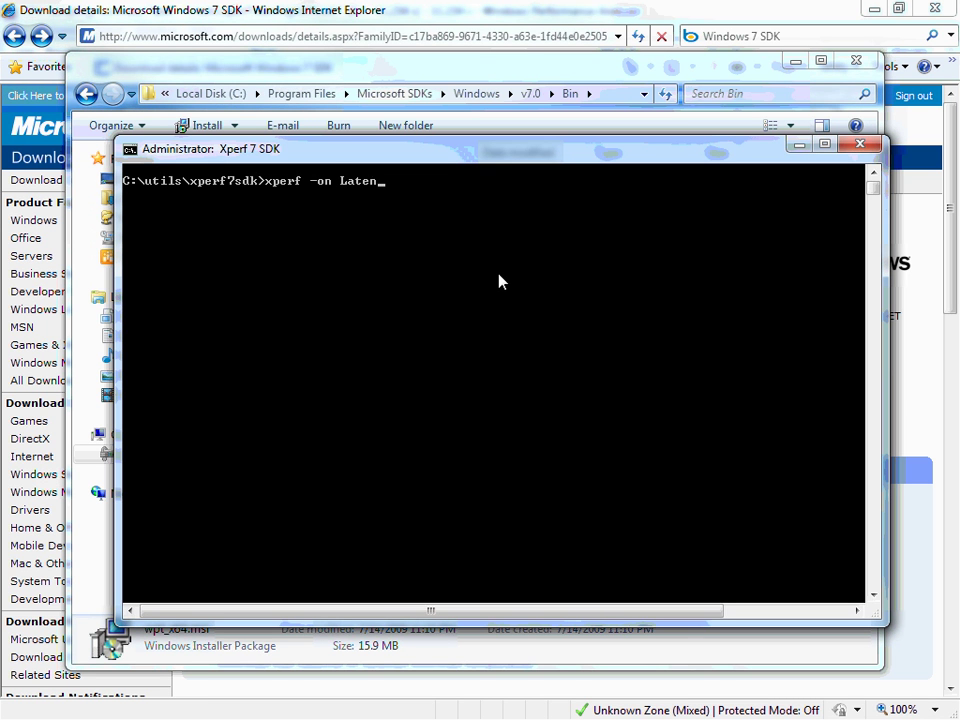
pyautogui.write('cy -stackwalk Profile')
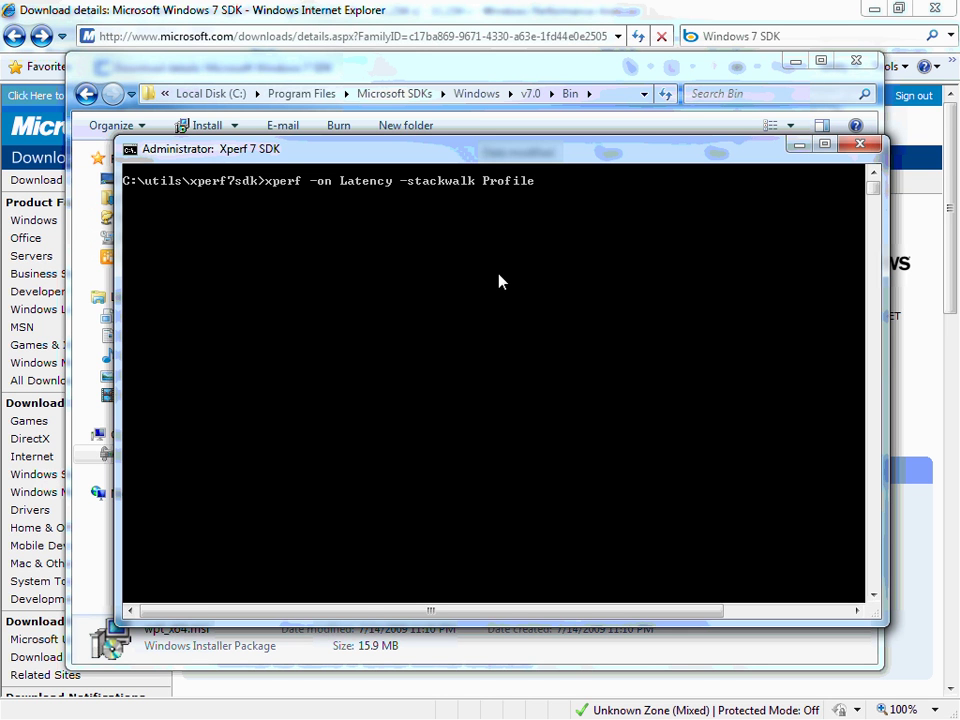
pyautogui.press('Return')
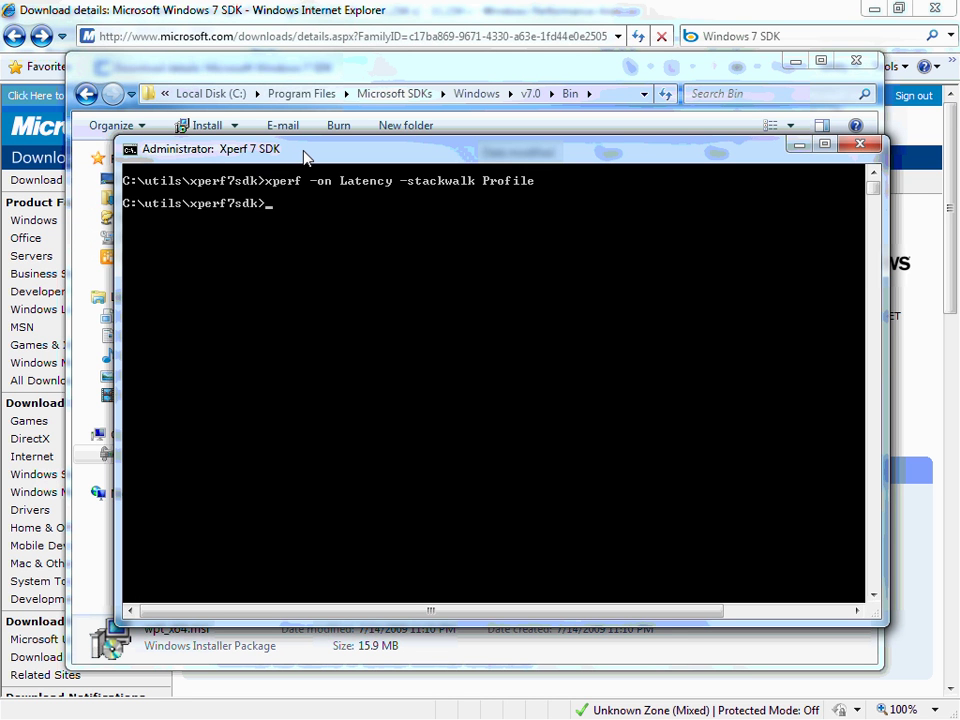
# Stop the trace and save it with "xperf -d HighCPU.etl".
pyautogui.moveTo(306, 158)
pyautogui.mouseDown()
pyautogui.moveTo(306, 188)
pyautogui.moveTo(308, 172)
pyautogui.mouseUp()
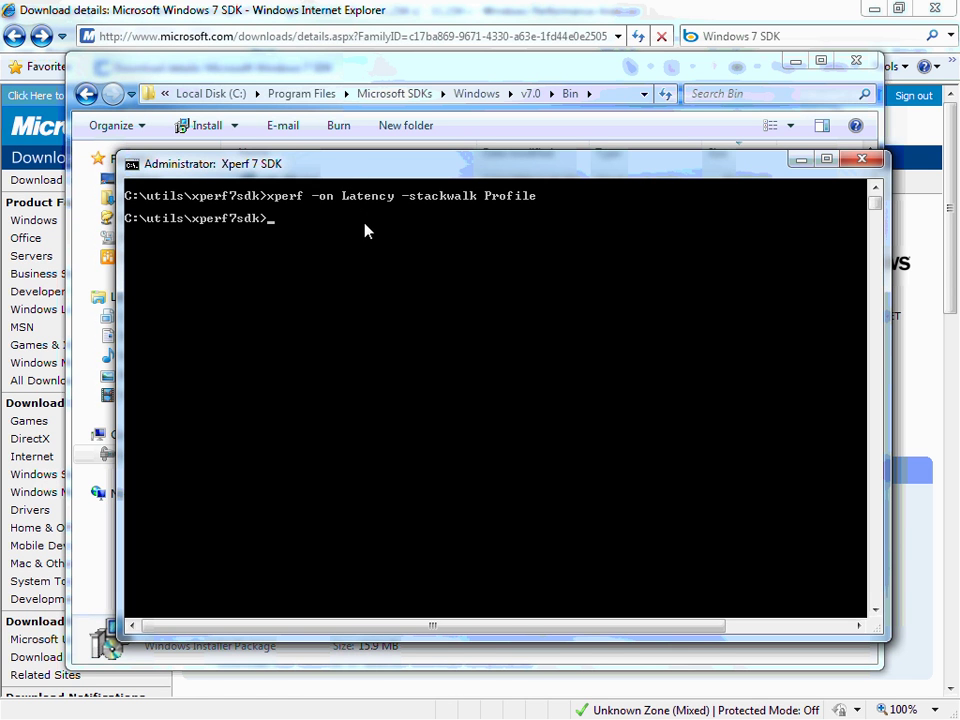
pyautogui.write('xperf')
pyautogui.write(' -don')
pyautogui.press('BackSpace')
pyautogui.press('BackSpace')
pyautogui.write('HighCpu')
pyautogui.press('BackSpace')
pyautogui.press('BackSpace')
pyautogui.write('PU.etl')
pyautogui.press('Return')
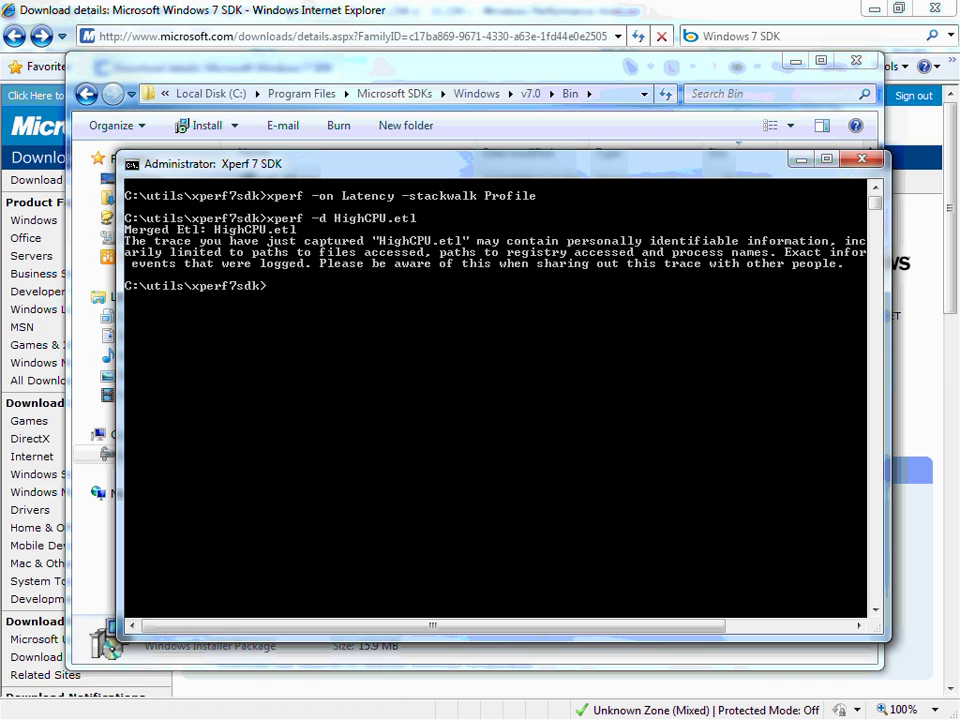
pyautogui.write('xperf HighCPU.etl')
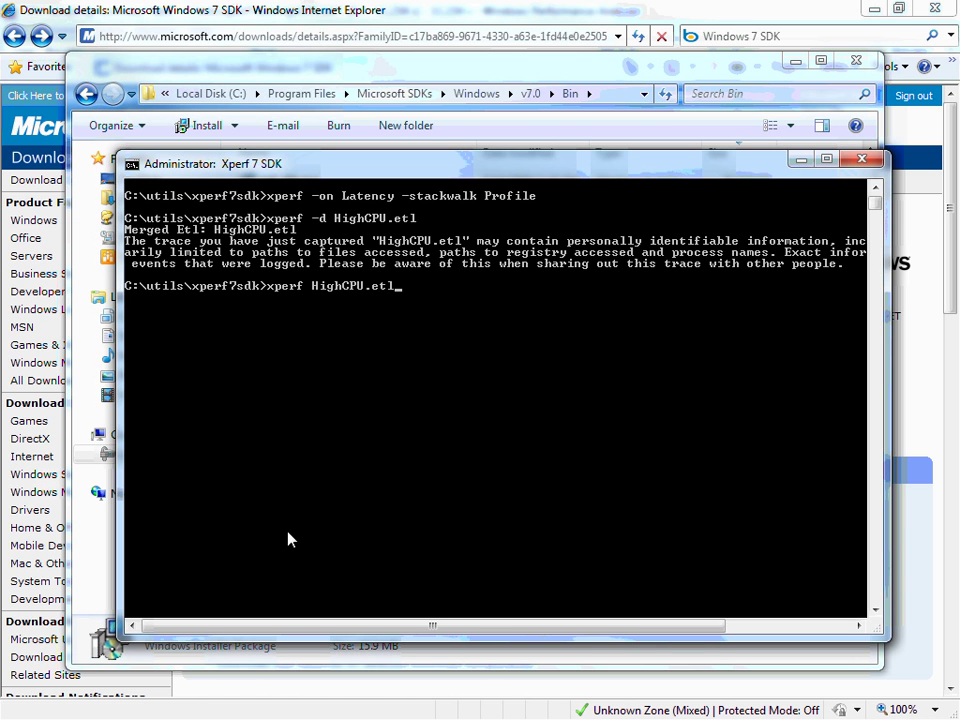
pyautogui.press('BackSpace')
pyautogui.press('BackSpace')
pyautogui.press('BackSpace')
pyautogui.press('BackSpace')
pyautogui.press('BackSpace')
pyautogui.press('BackSpace')
pyautogui.press('BackSpace')
pyautogui.press('BackSpace')
pyautogui.press('BackSpace')
pyautogui.press('BackSpace')
pyautogui.press('BackSpace')
# Run set | findstr "symbols" and examine the symbol path environment variable.
pyautogui.press('Up')
pyautogui.press('Up')
pyautogui.press('Up')
pyautogui.press('Up')
pyautogui.press('Up')
pyautogui.press('Up')
pyautogui.press('Return')
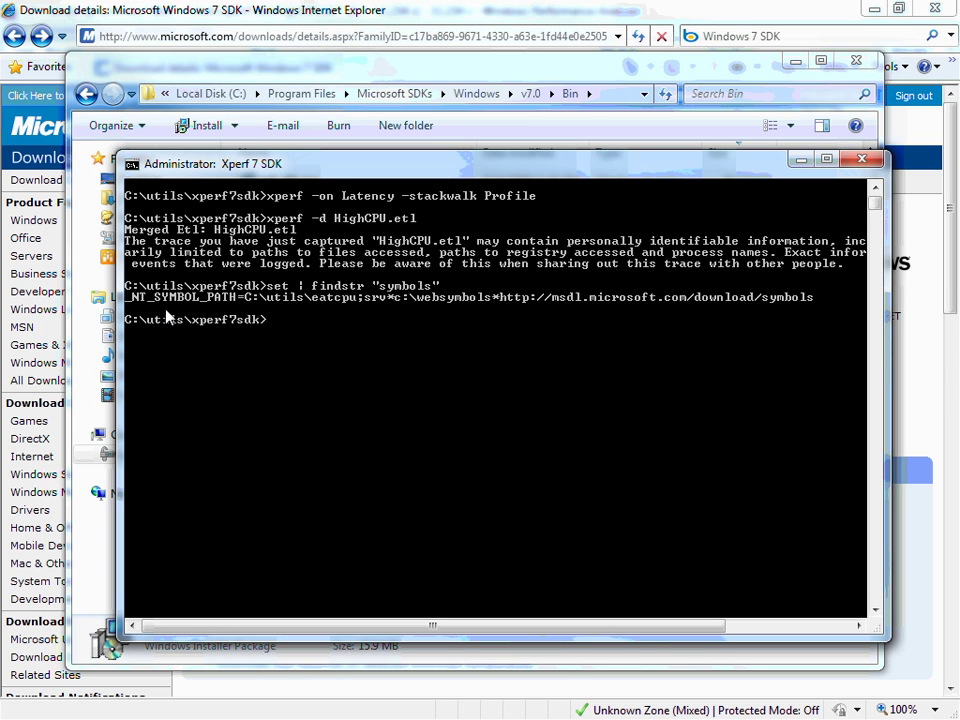
pyautogui.moveTo(128, 309)
pyautogui.mouseDown()
pyautogui.moveTo(246, 309)
pyautogui.moveTo(251, 296)
pyautogui.moveTo(279, 321)
pyautogui.moveTo(371, 306)
pyautogui.moveTo(242, 287)
pyautogui.moveTo(245, 301)
pyautogui.mouseUp()
pyautogui.moveTo(381, 316); pyautogui.dragTo(840, 312)
pyautogui.moveTo(482, 291)
pyautogui.mouseDown()
pyautogui.moveTo(418, 284)
pyautogui.moveTo(465, 290)
pyautogui.moveTo(424, 286)
pyautogui.moveTo(444, 283)
pyautogui.mouseUp()
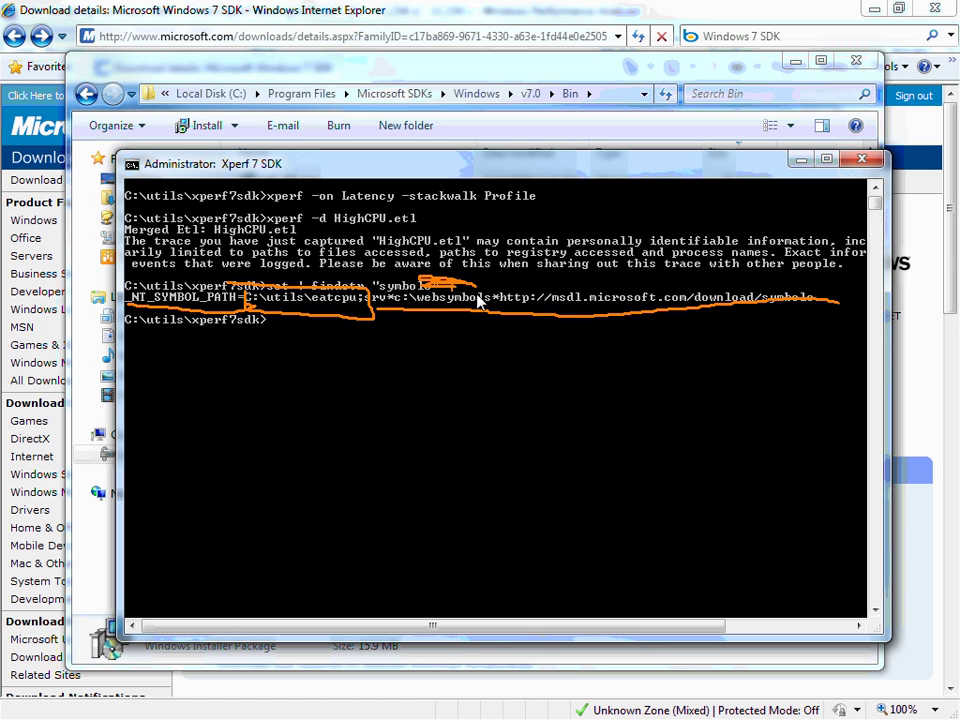
pyautogui.press('Escape')
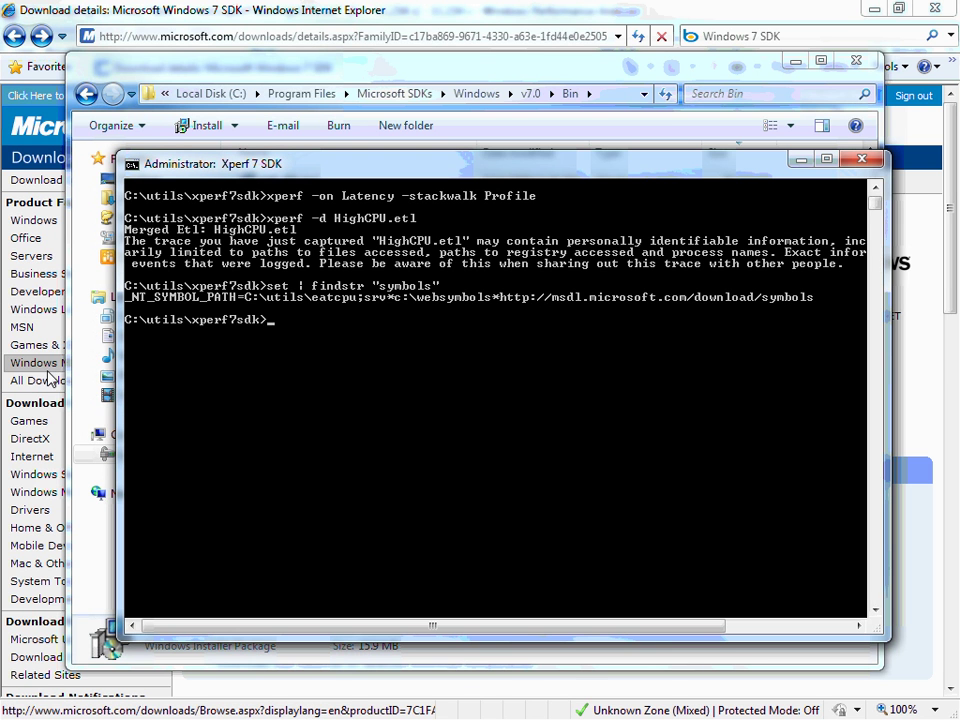
pyautogui.write('cls')
pyautogui.press('Up')
pyautogui.press('Escape')
pyautogui.write('cls')
pyautogui.press('Up')
pyautogui.press('Down')
pyautogui.press('Escape')
# Open the trace with "xperf HighCPU.etl", running Performance Analyzer unelevated in a maximized window.
pyautogui.write('xperf c')
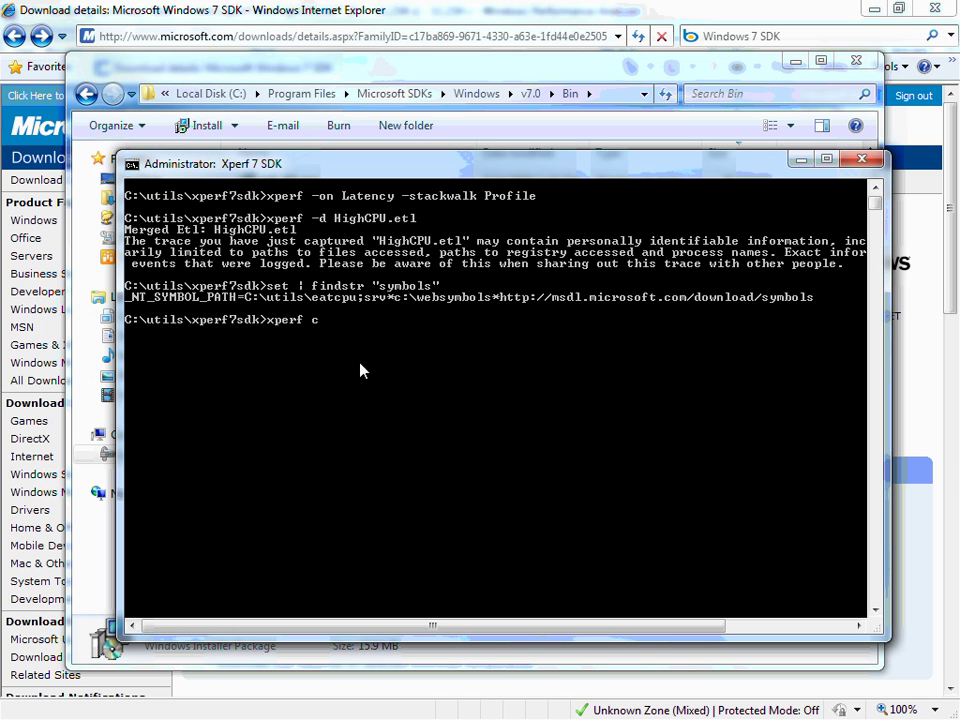
pyautogui.press('BackSpace')
pyautogui.write('HighCPU.etl')
pyautogui.press('Return')
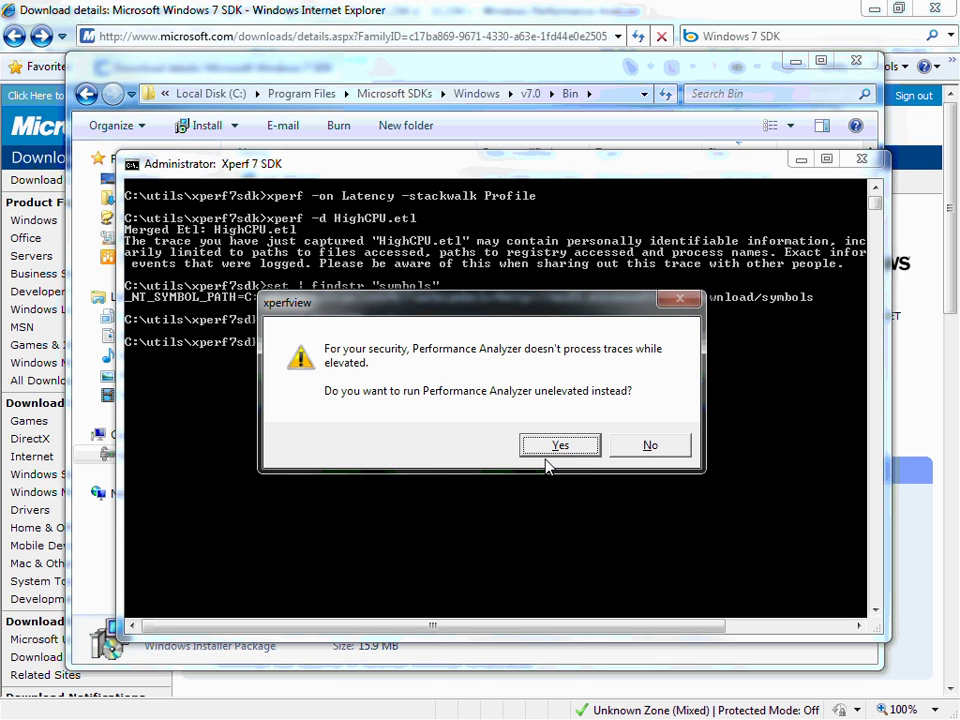
pyautogui.click(559, 446)
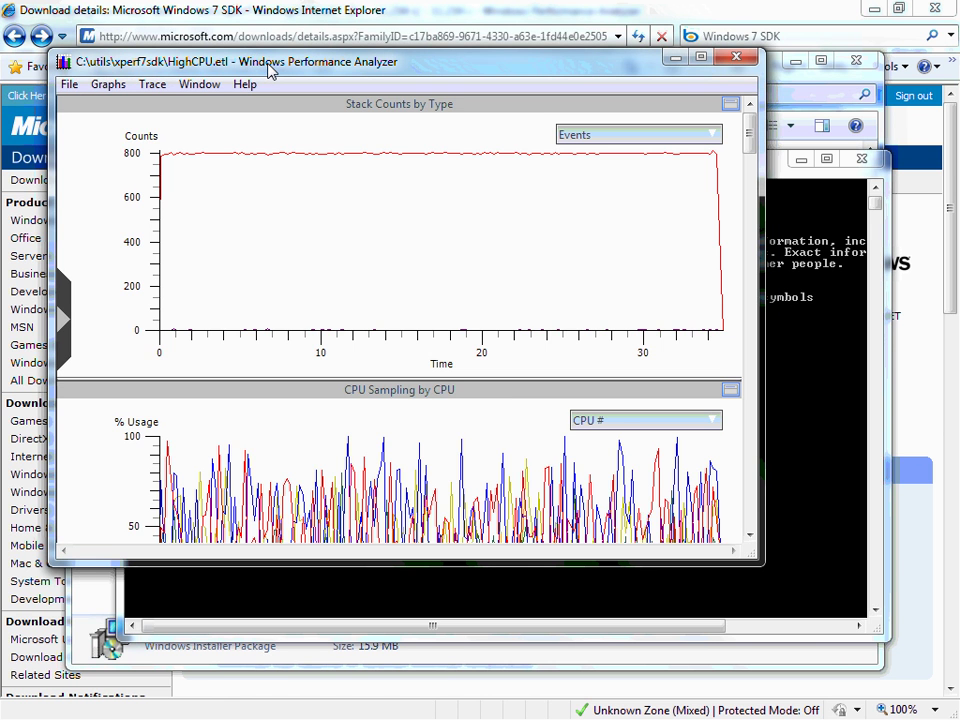
pyautogui.doubleClick(270, 66)
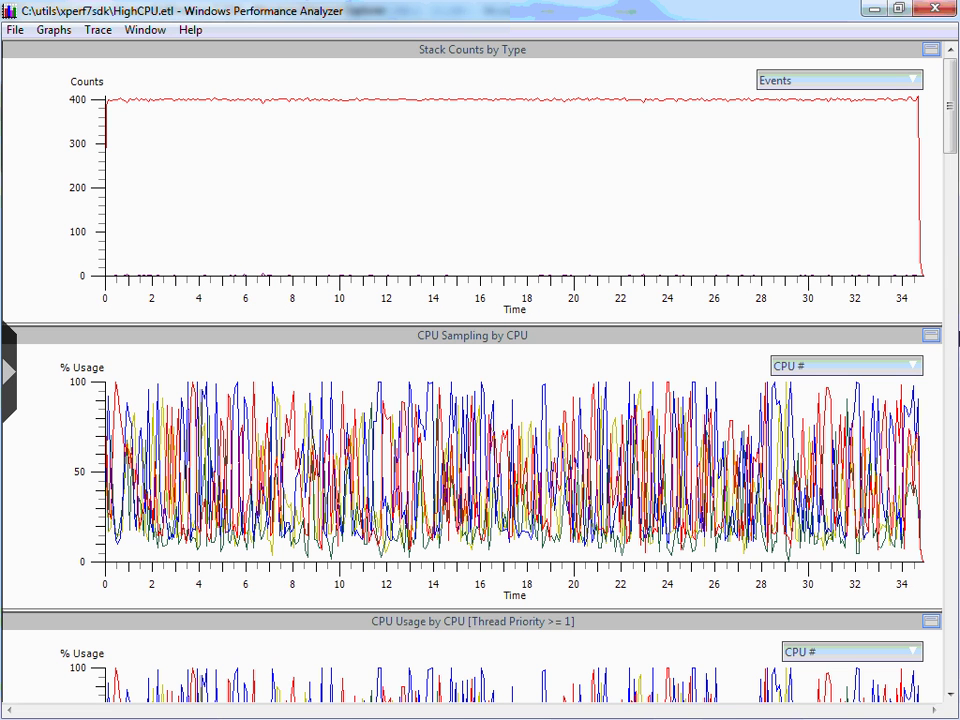
# Identify the process behind the steady, flat line in the CPU Usage by Process graph.
pyautogui.moveTo(955, 145); pyautogui.dragTo(957, 176)
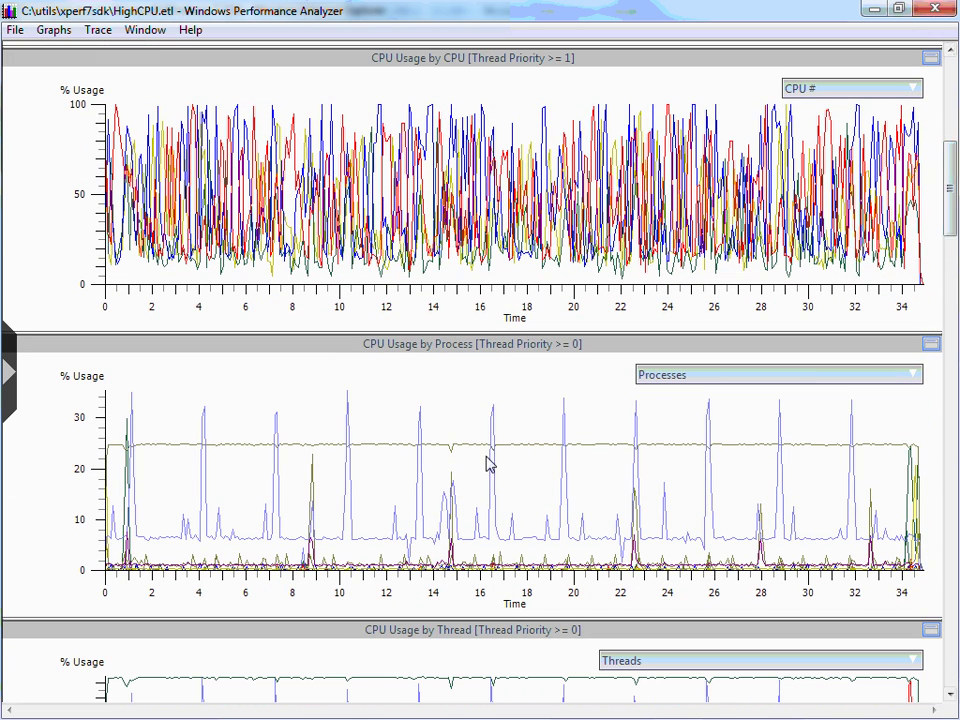
pyautogui.moveTo(476, 452)
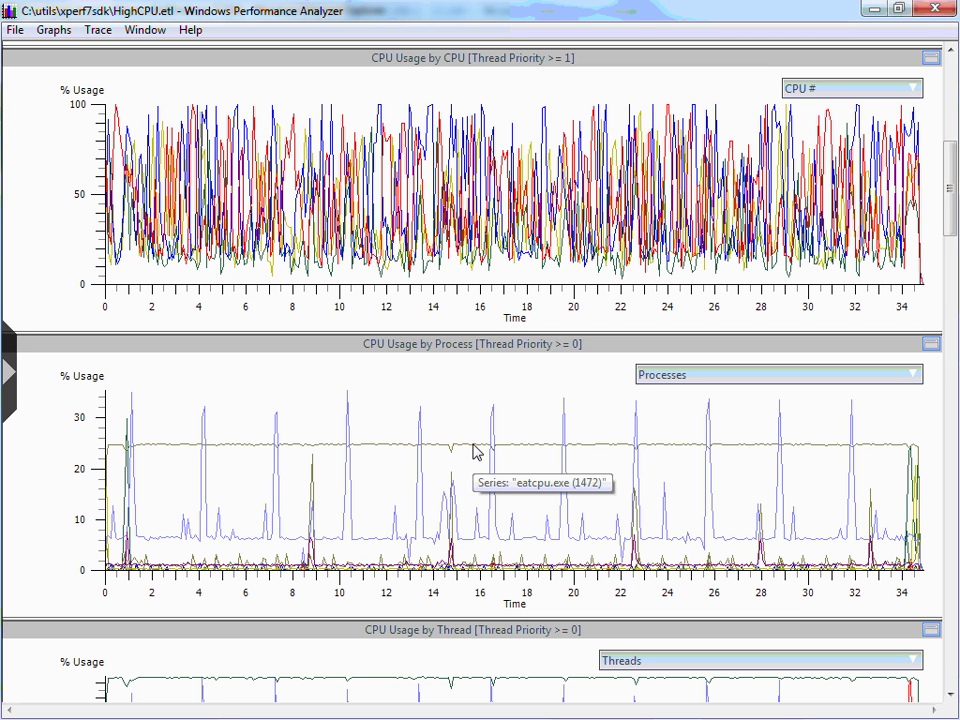
pyautogui.moveTo(955, 198); pyautogui.dragTo(951, 92)
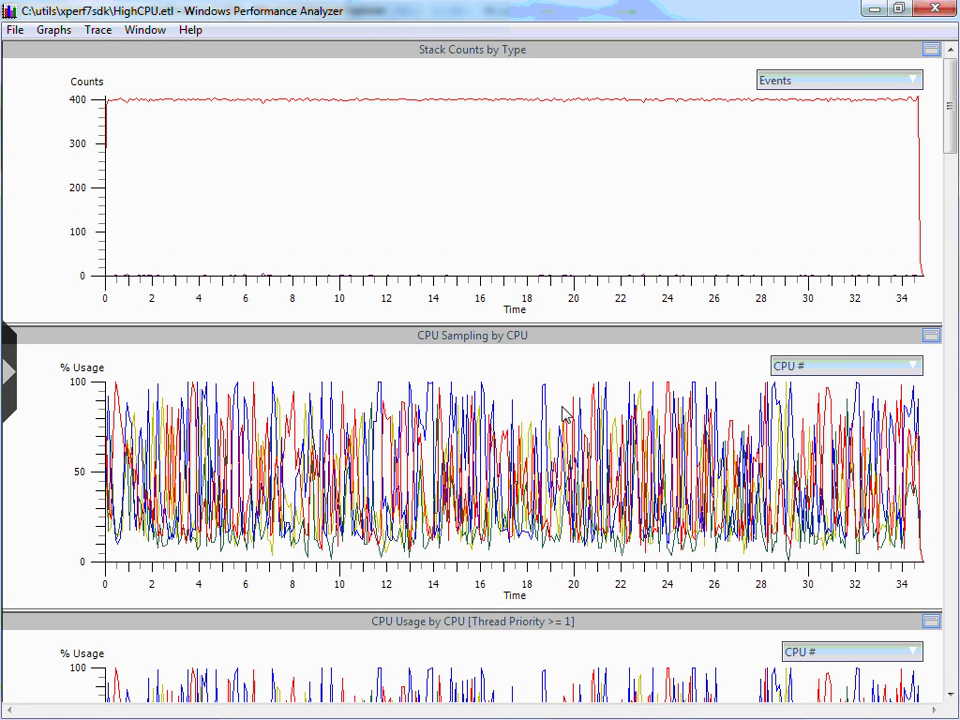
# Enable Load Symbols and select the entire view of the CPU Sampling by CPU graph.
pyautogui.rightClick(343, 418)
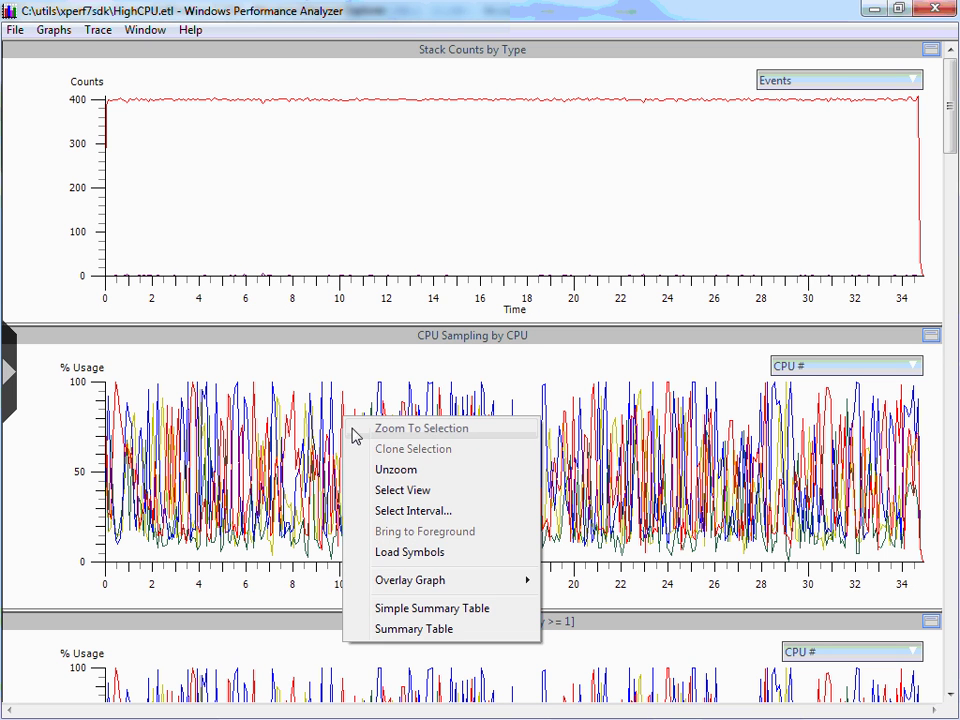
pyautogui.click(427, 555)
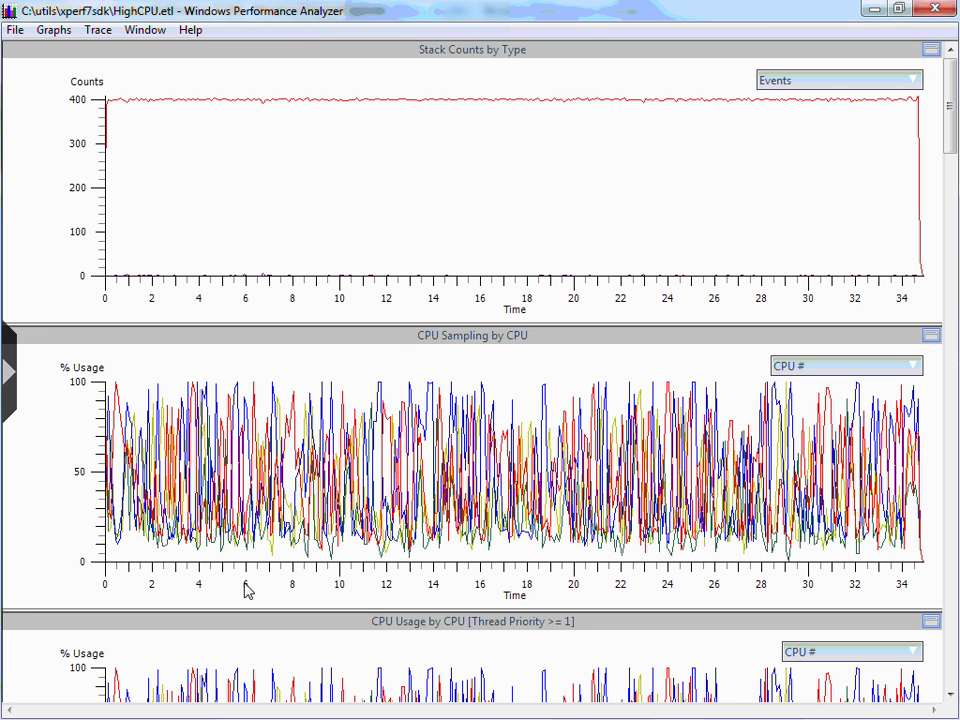
pyautogui.rightClick(400, 422)
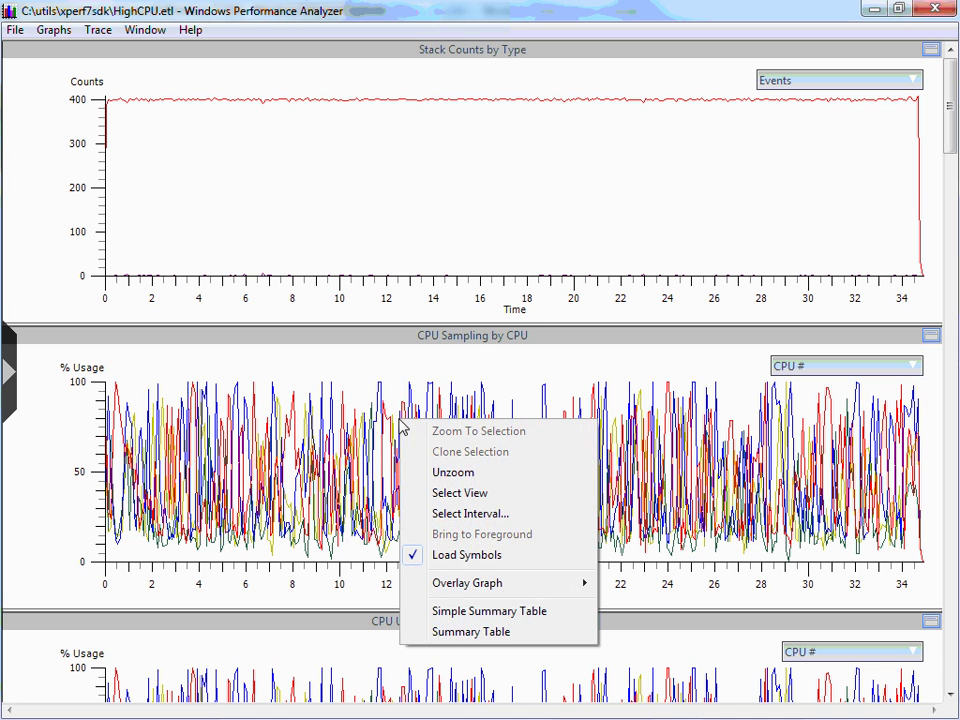
pyautogui.click(457, 493)
# Open the Summary Table for the selected range of the CPU Sampling by CPU graph.
pyautogui.rightClick(410, 427)
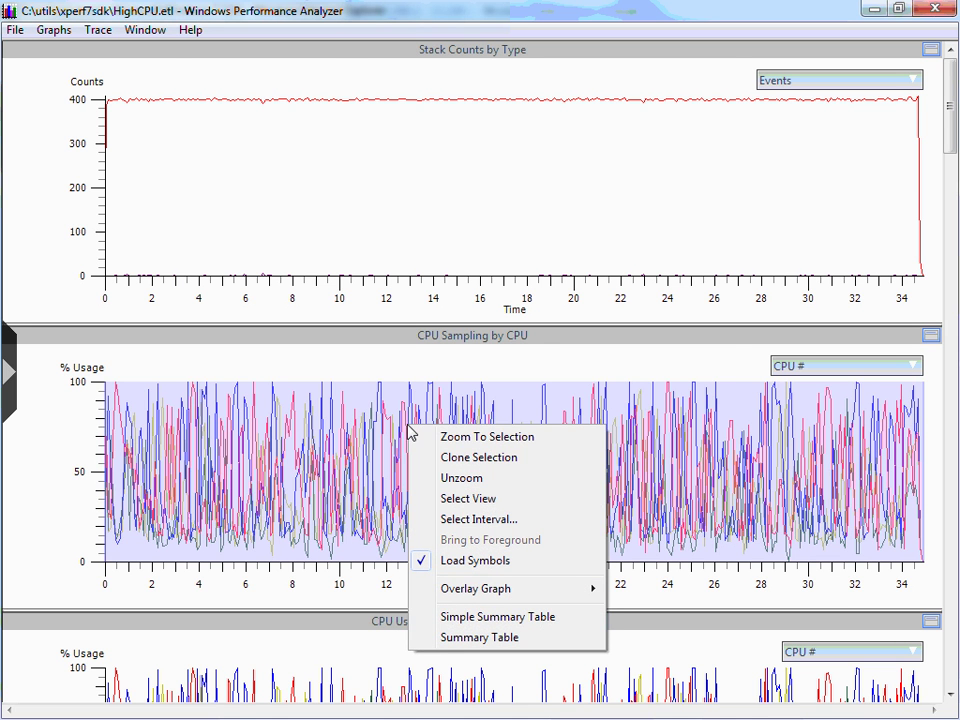
pyautogui.click(435, 638)
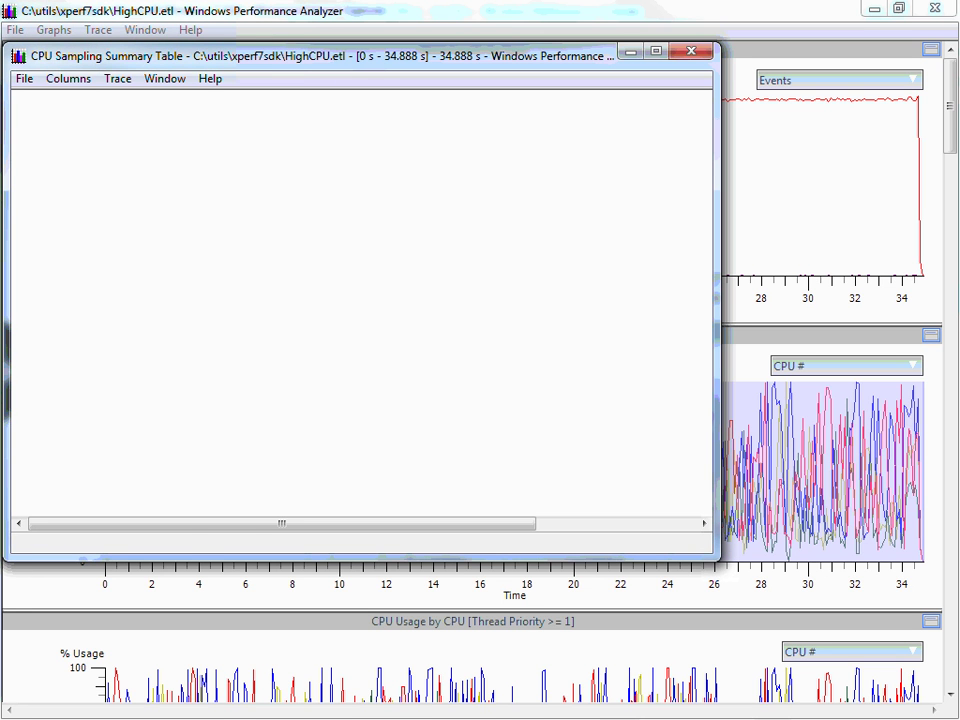
pyautogui.click(335, 146)
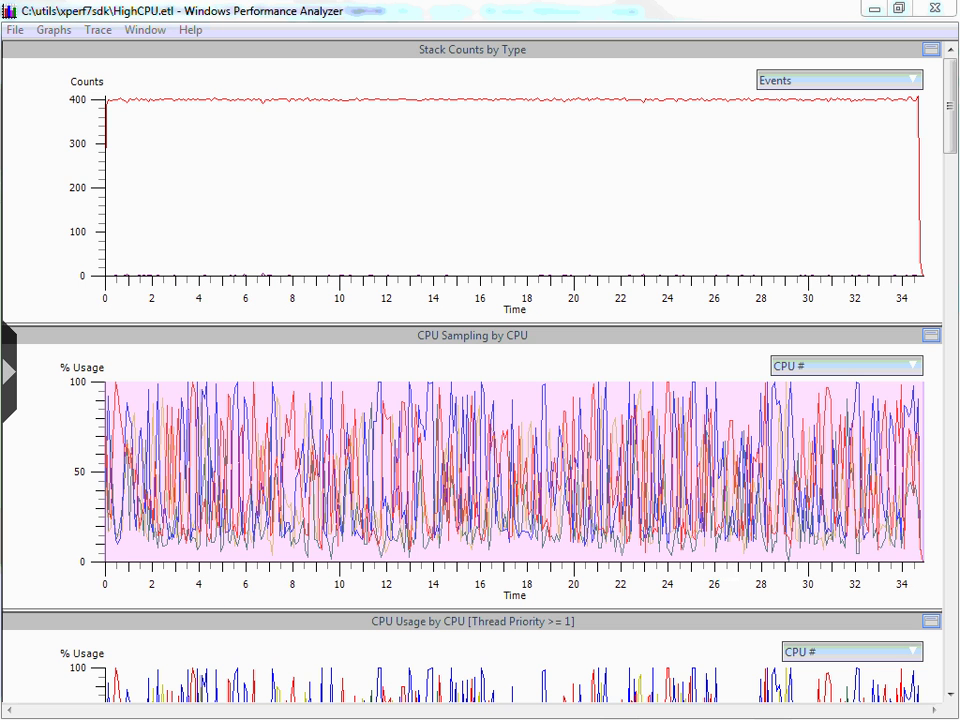
pyautogui.hotkey('alt', 'Tab')
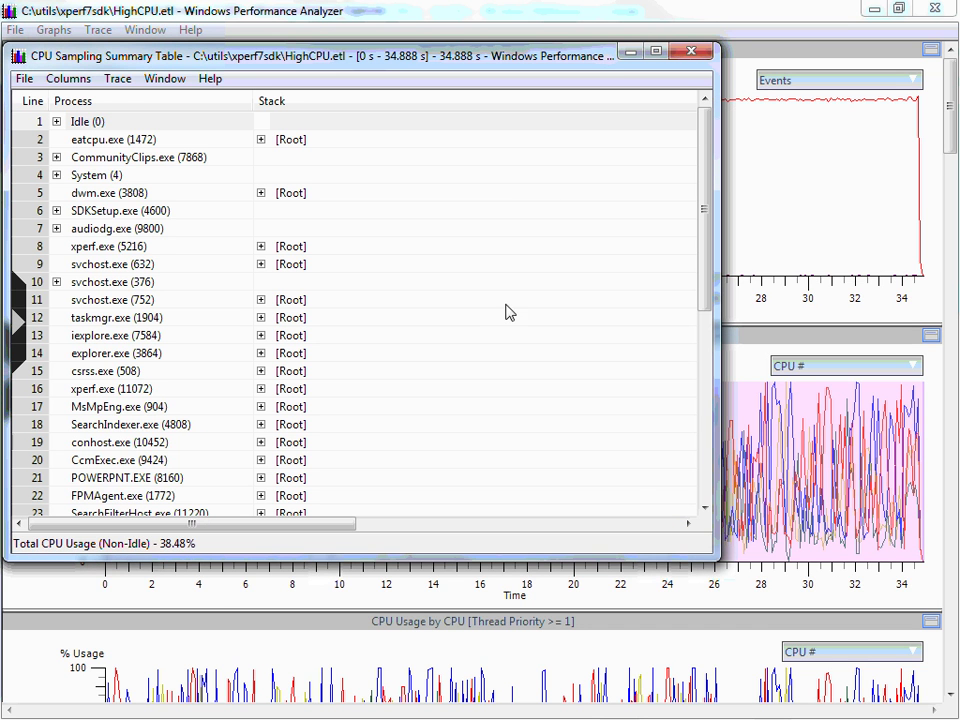
# Maximize the CPU Sampling Summary Table and narrow its Process and Stack columns so the Weight columns fit in view.
pyautogui.doubleClick(464, 60)
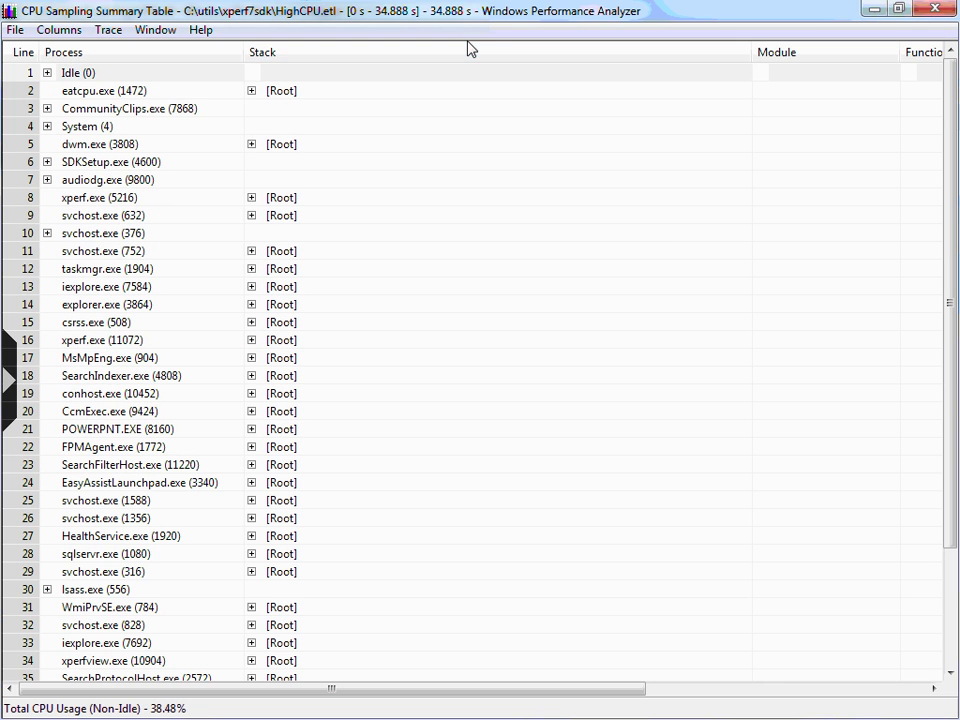
pyautogui.moveTo(245, 52); pyautogui.dragTo(216, 52)
pyautogui.moveTo(722, 54); pyautogui.dragTo(486, 54)
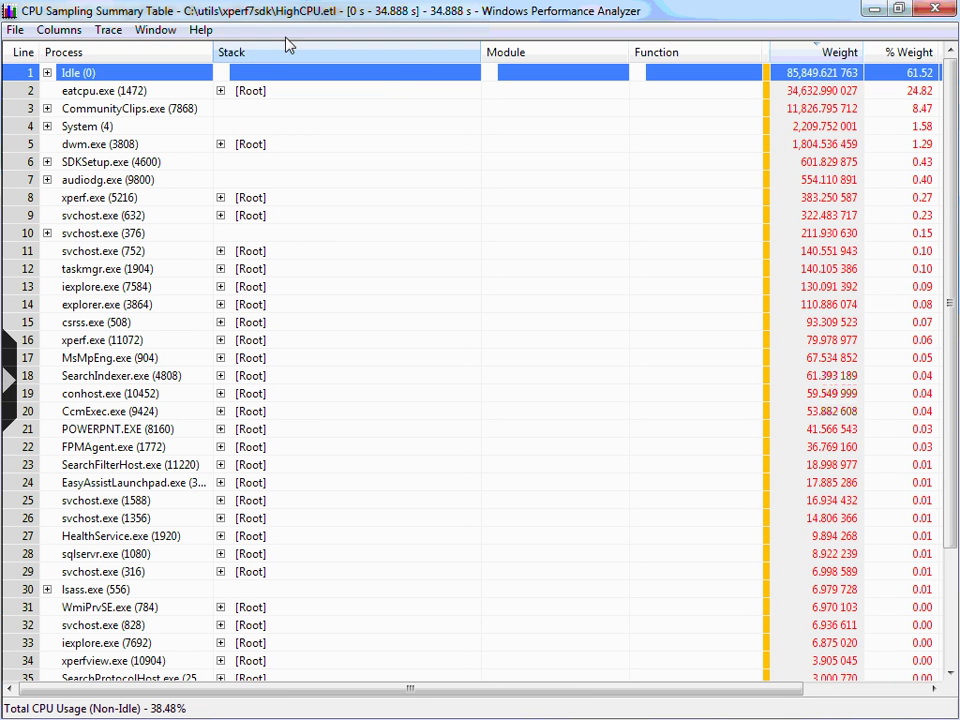
# Review which columns are available and enabled for the CPU Sampling Summary Table.
pyautogui.click(60, 30)
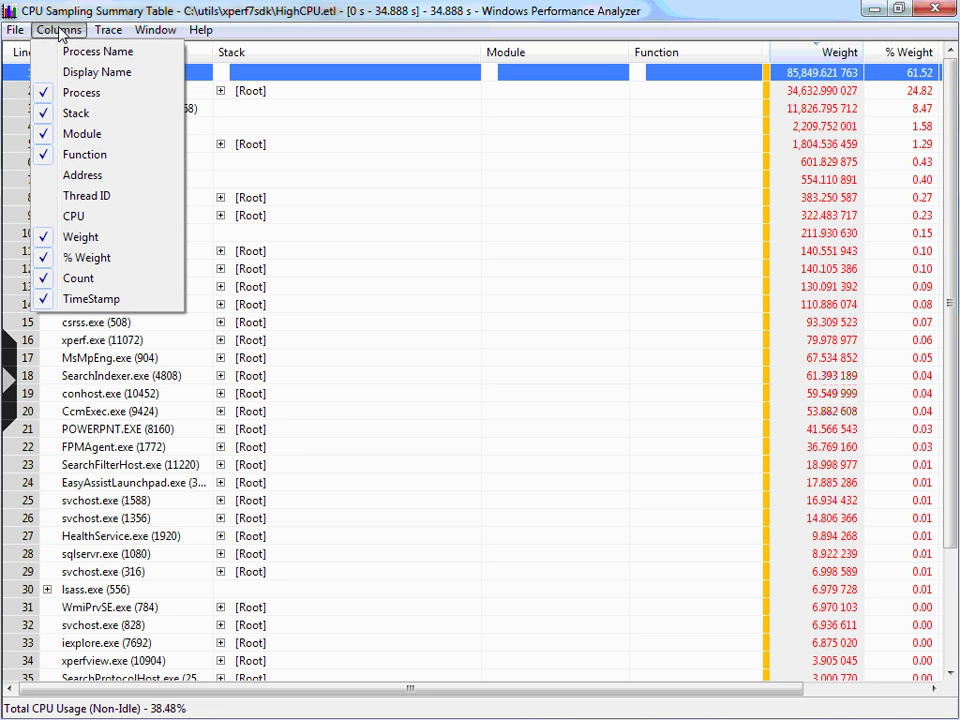
pyautogui.click(430, 8)
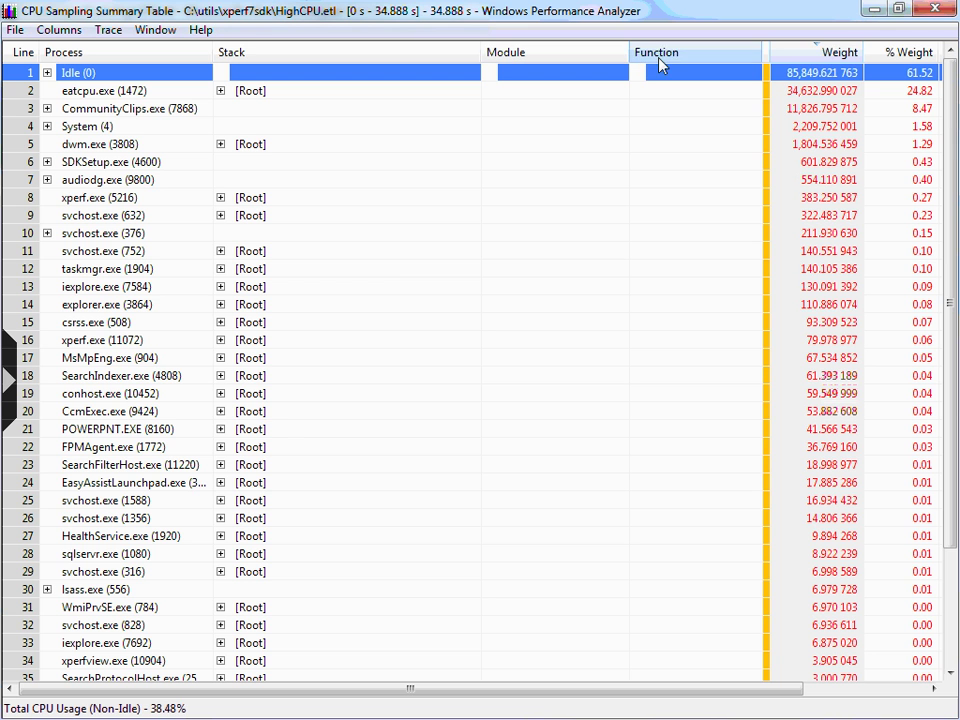
# Expand the eatcpu.exe call stack from [Root] through main and Function1 to Function6 down to the individual KernelBase.dll GetTickCount samples.
pyautogui.click(221, 91)
pyautogui.press('Right')
pyautogui.press('Right')
pyautogui.press('Right')
pyautogui.press('Right')
pyautogui.press('Right')
pyautogui.press('Right')
pyautogui.press('Right')
pyautogui.press('Right')
pyautogui.press('Right')
pyautogui.press('Right')
pyautogui.press('Right')
pyautogui.press('Right')
pyautogui.press('Right')
pyautogui.press('Right')
pyautogui.press('Right')
pyautogui.press('Right')
pyautogui.press('Right')
pyautogui.press('Right')
pyautogui.press('Right')
pyautogui.press('Right')
pyautogui.press('Right')
pyautogui.press('Right')
pyautogui.press('Right')
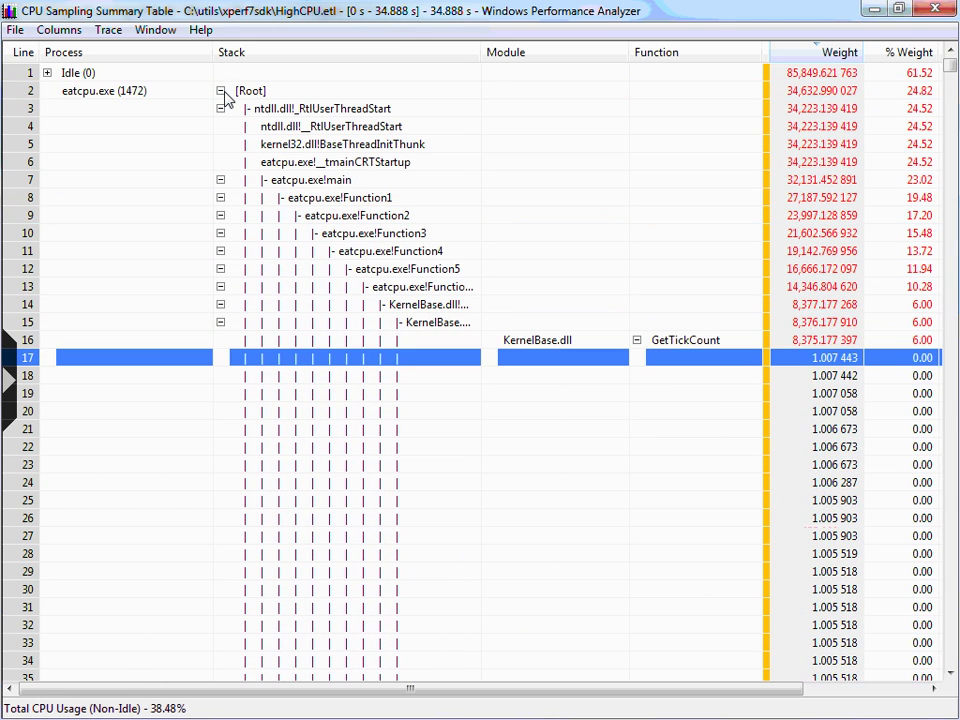
# Widen the Stack column to fit the full function names, mark the KernelBase.dll GetTickCount entry temporarily, and select the eatcpu.exe!Function4 row.
pyautogui.moveTo(482, 52); pyautogui.dragTo(605, 55)
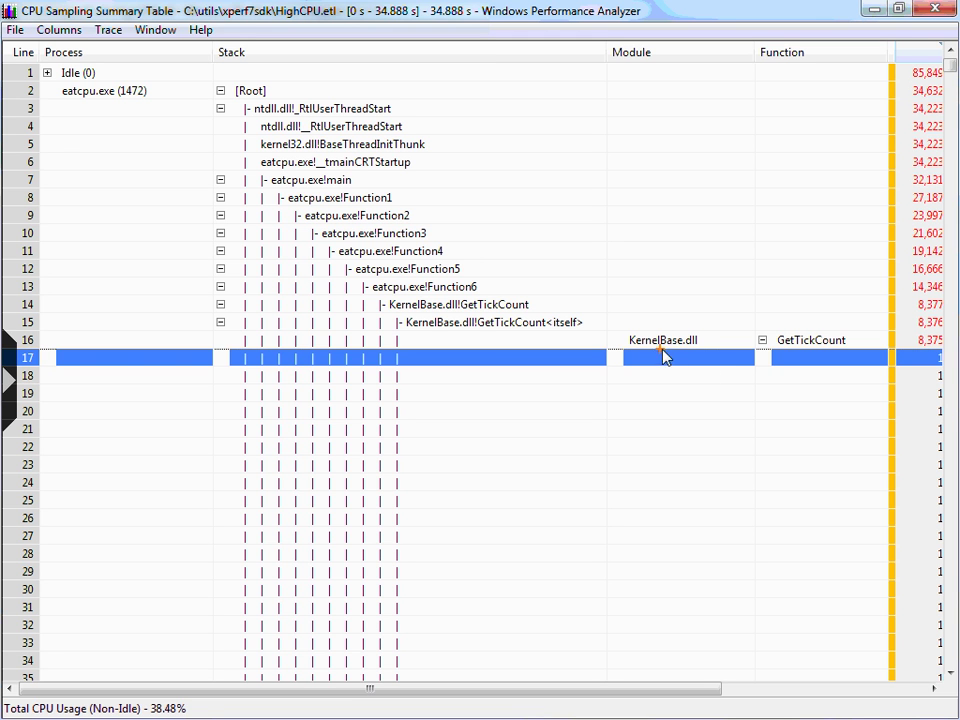
pyautogui.moveTo(842, 332)
pyautogui.mouseDown()
pyautogui.moveTo(606, 337)
pyautogui.moveTo(610, 370)
pyautogui.moveTo(858, 377)
pyautogui.moveTo(810, 302)
pyautogui.moveTo(759, 326)
pyautogui.mouseUp()
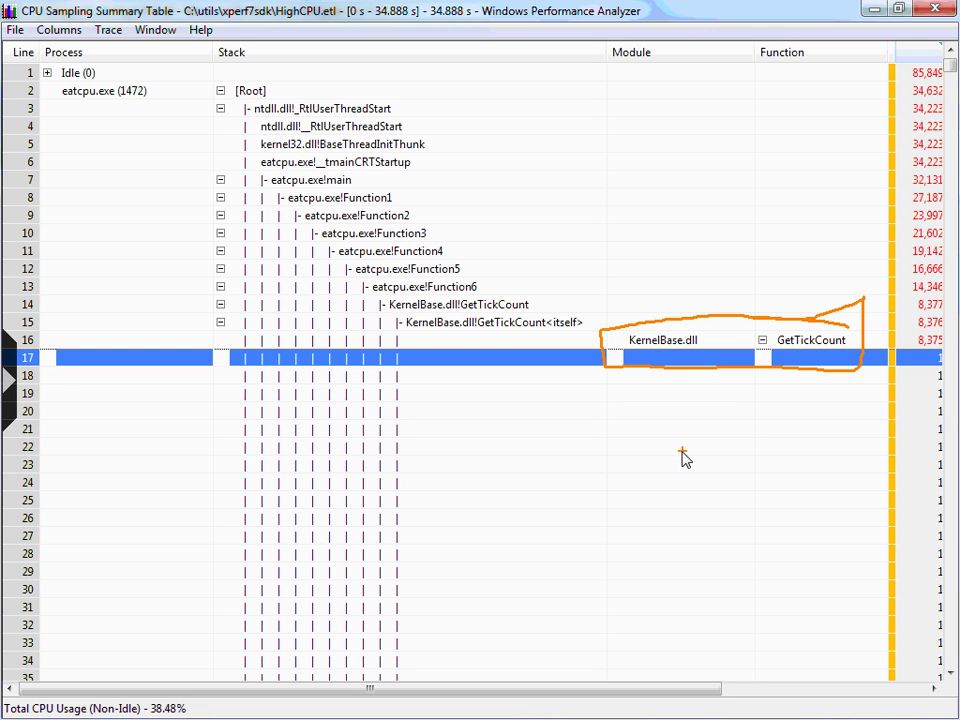
pyautogui.press('Escape')
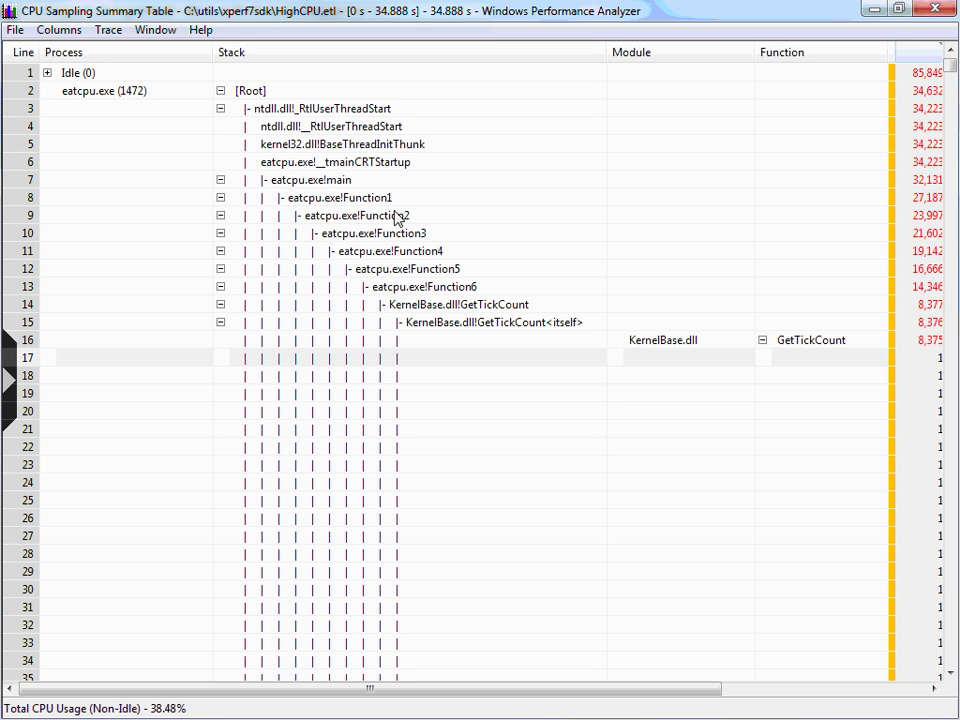
pyautogui.click(335, 250)
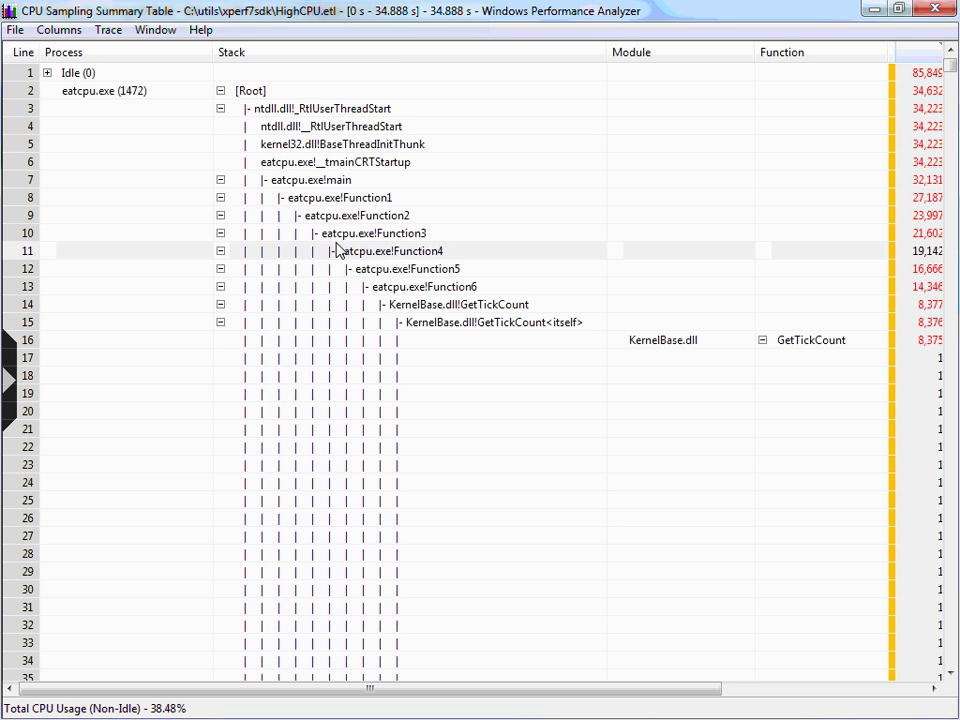
pyautogui.moveTo(325, 242)
pyautogui.mouseDown()
pyautogui.moveTo(439, 246)
pyautogui.moveTo(416, 224)
pyautogui.moveTo(377, 240)
pyautogui.mouseUp()
# Check eatcpu.exe in Windows Task Manager, and sort the processes by image name to bring the svchost.exe instances together.
pyautogui.hotkey('ctrl', 'shift', 'Escape')
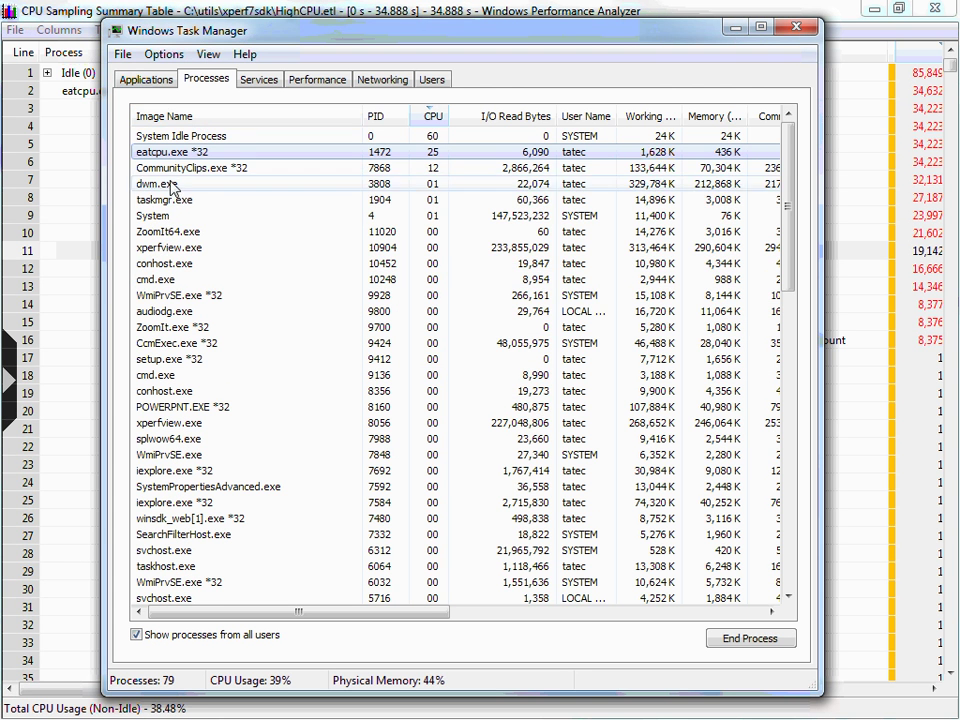
pyautogui.click(166, 154)
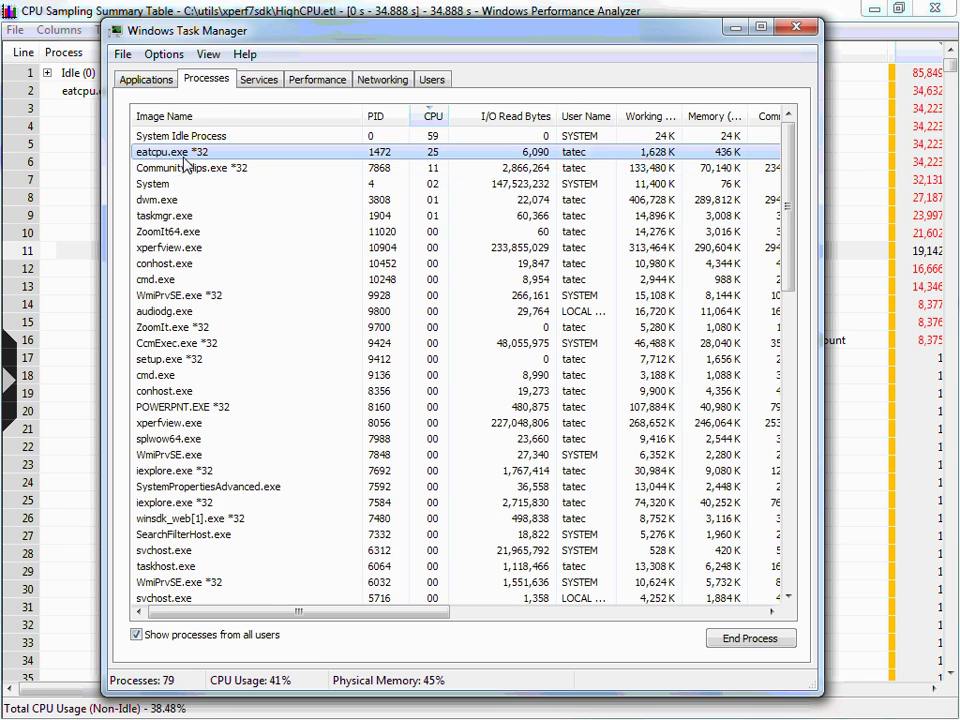
pyautogui.scroll(-5, 443, 150)
pyautogui.click(332, 120)
pyautogui.moveTo(790, 285); pyautogui.dragTo(785, 446)
pyautogui.click(214, 308)
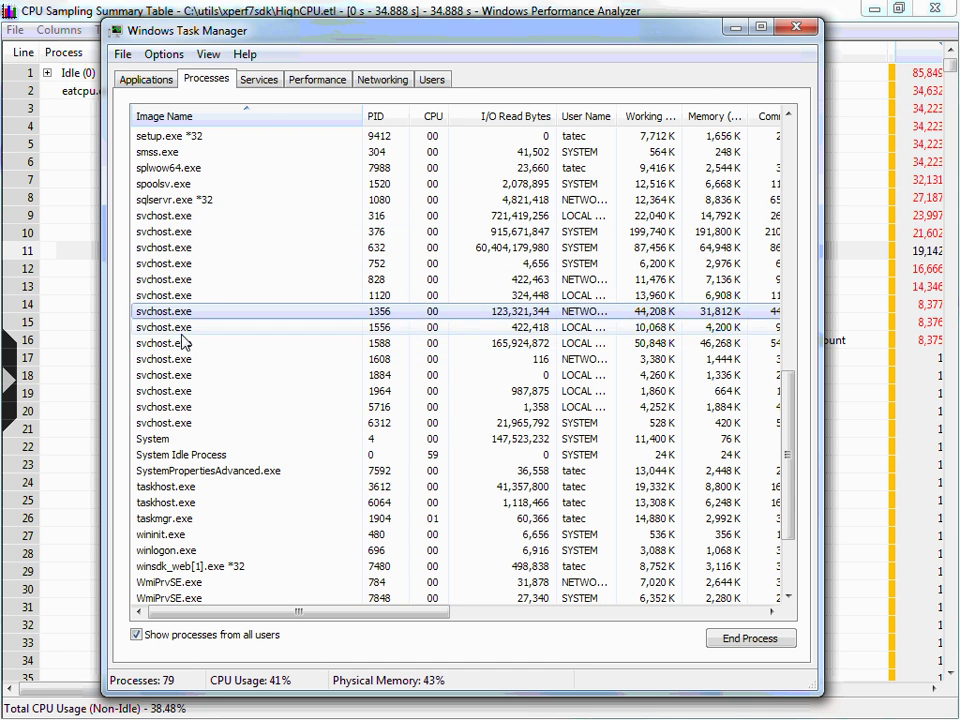
# Look through the individual svchost.exe instances in the process list and minimize Task Manager.
pyautogui.click(175, 248)
pyautogui.click(175, 343)
pyautogui.click(175, 359)
pyautogui.click(175, 262)
pyautogui.click(175, 231)
pyautogui.click(175, 247)
pyautogui.click(175, 327)
pyautogui.click(175, 391)
pyautogui.click(175, 359)
pyautogui.click(175, 343)
pyautogui.click(175, 231)
pyautogui.click(175, 215)
pyautogui.click(175, 359)
pyautogui.click(175, 311)
pyautogui.click(175, 281)
pyautogui.click(175, 343)
pyautogui.click(176, 311)
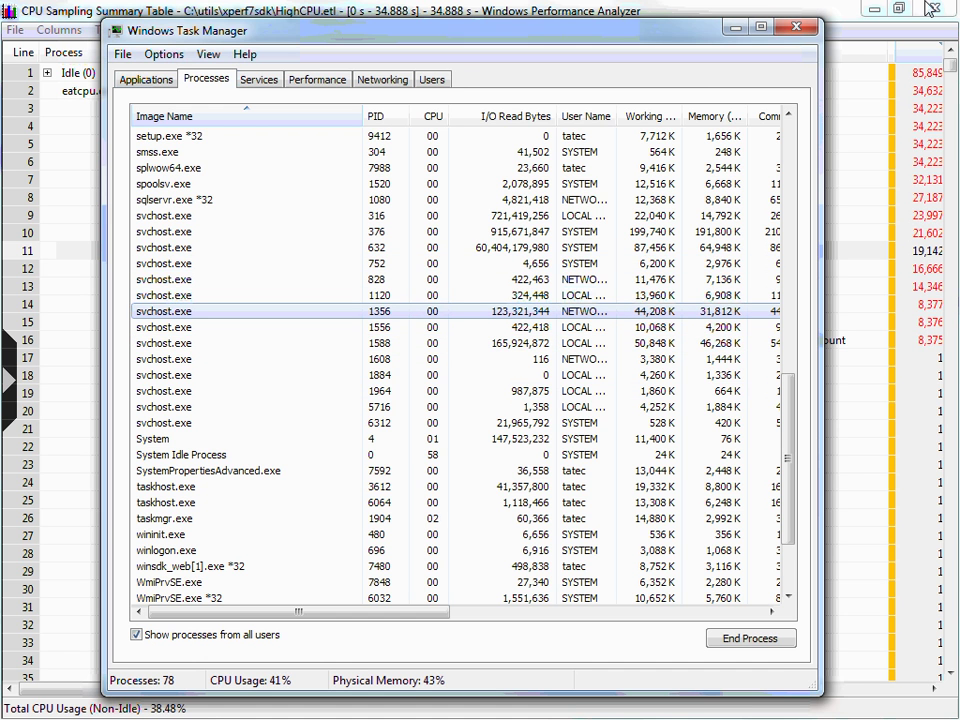
pyautogui.click(736, 28)
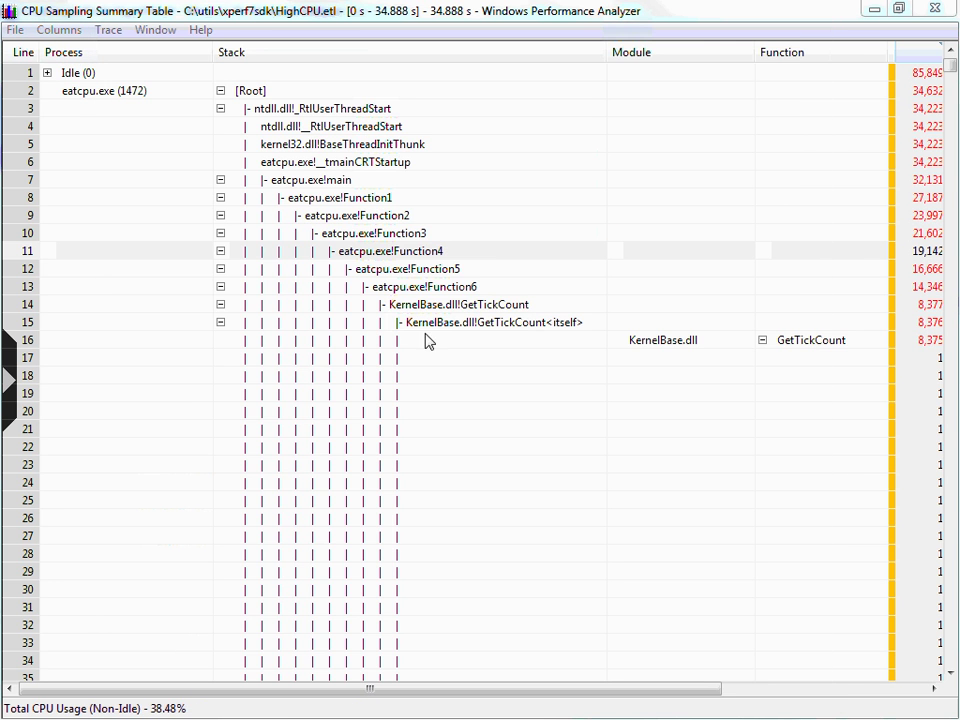